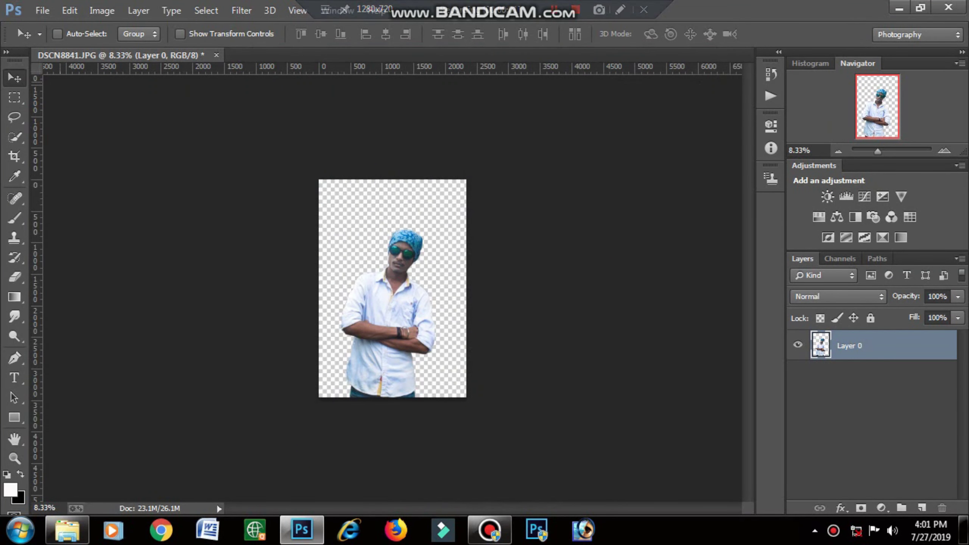
# Lower the Oranges saturation to about -22 in the Camera Raw Filter's HSL panel and apply it
pyautogui.click(241, 10)
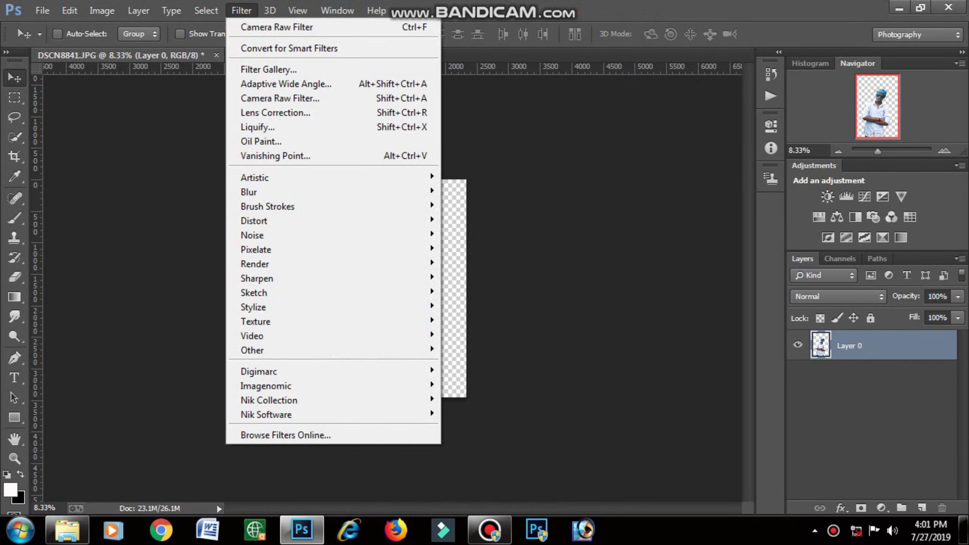
pyautogui.click(280, 98)
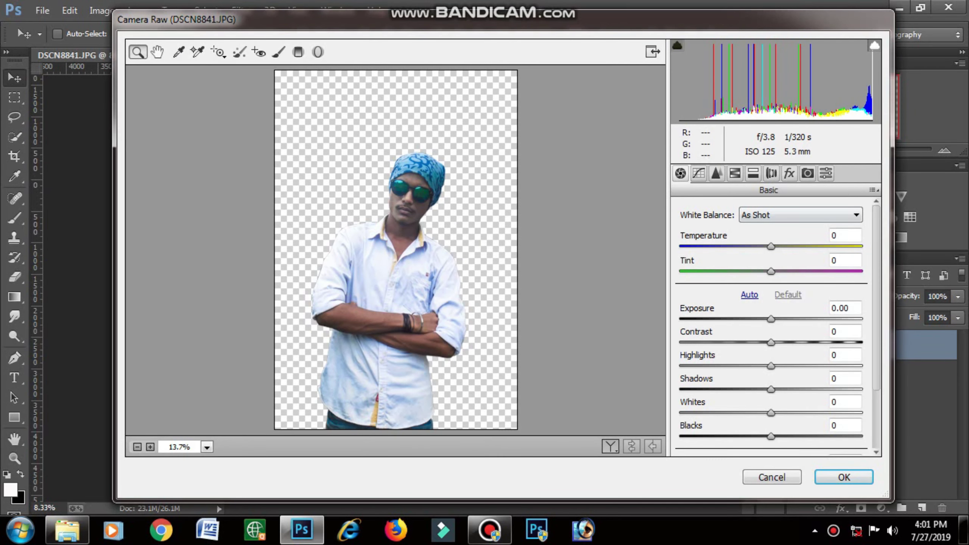
pyautogui.hotkey('ctrl', 'alt', '4')
pyautogui.click(845, 295)
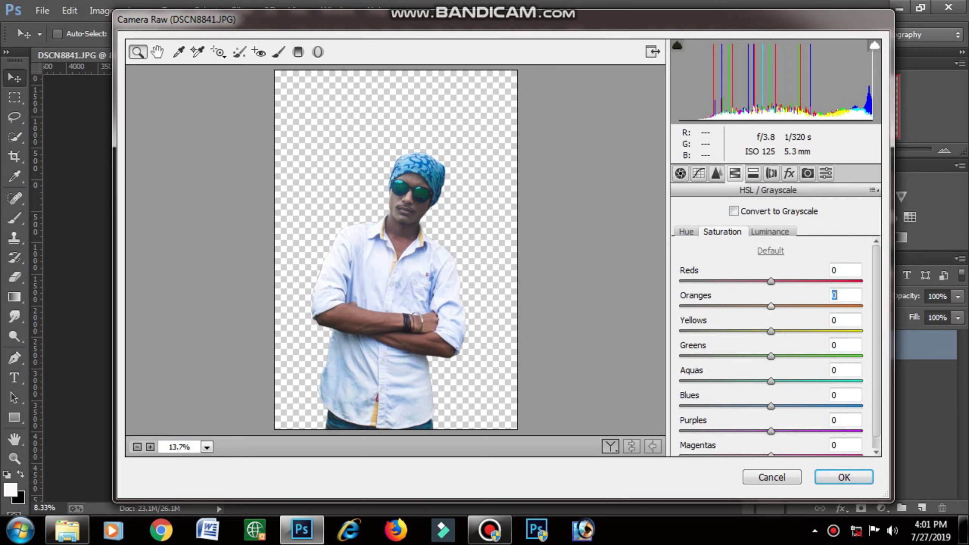
pyautogui.write('-21')
pyautogui.press('Up')
pyautogui.press('Up')
pyautogui.press('Up')
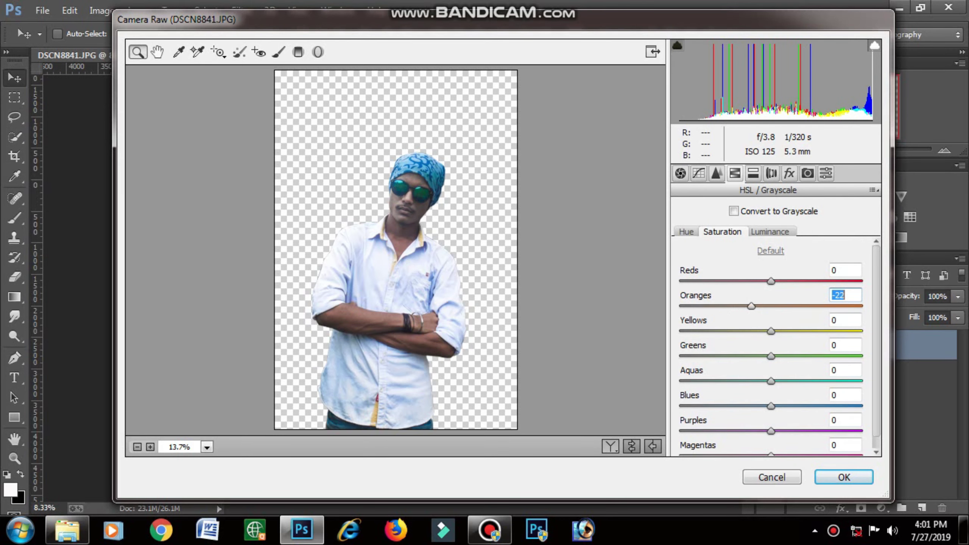
pyautogui.press('Return')
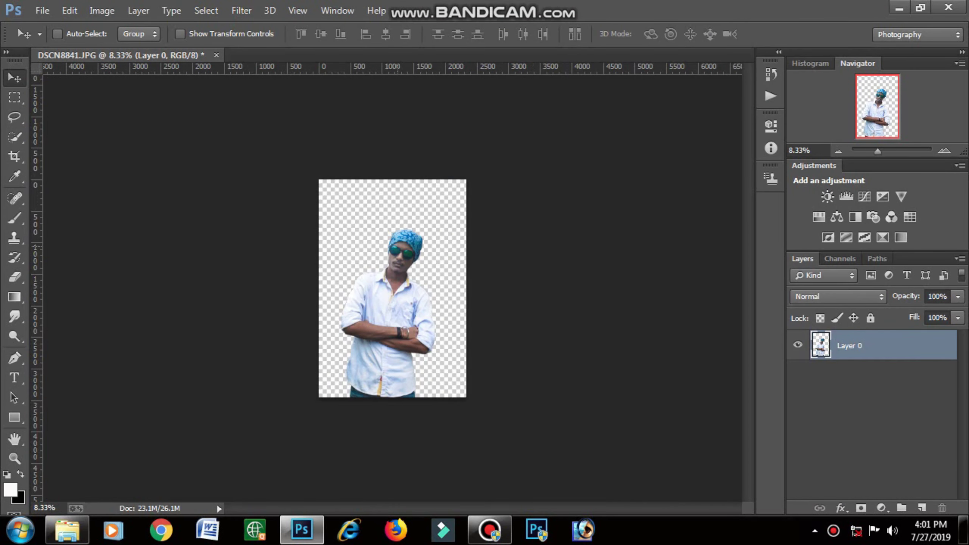
# Add a new empty layer and zoom in on the portrait's head
pyautogui.hotkey('ctrl', '+')
pyautogui.hotkey('ctrl', '+')
pyautogui.hotkey('ctrl', '+')
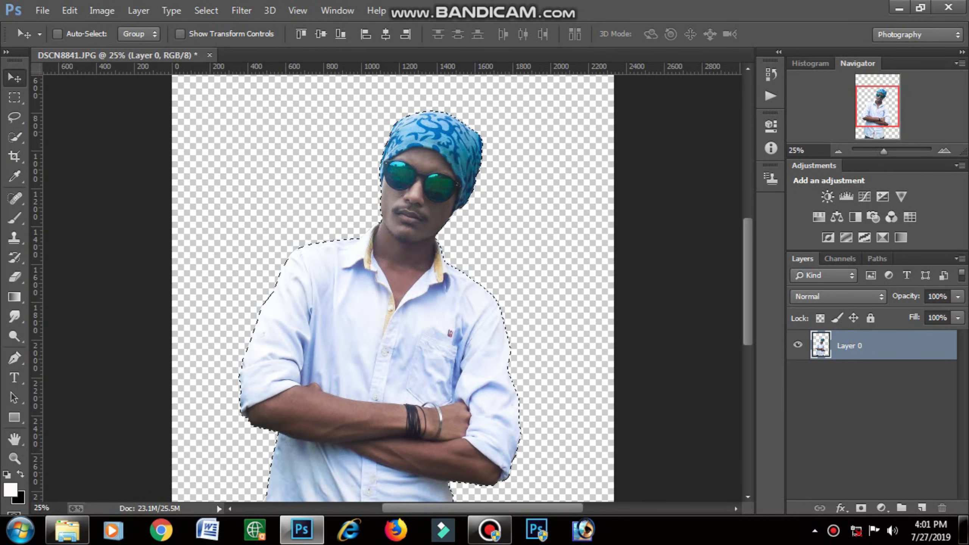
pyautogui.click(922, 507)
pyautogui.hotkey('ctrl', '+')
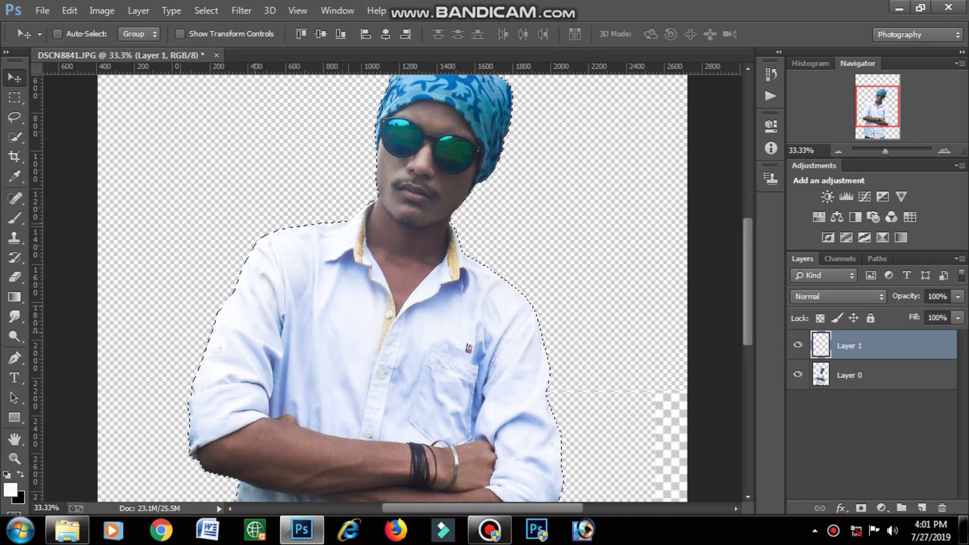
pyautogui.hotkey('ctrl', '+')
# Choose the Smudge tool with a smaller brush, deselect, and duplicate Layer 0 as Layer 0 copy
pyautogui.hotkey('ctrl', '+')
pyautogui.scroll(-3, 393, 288)
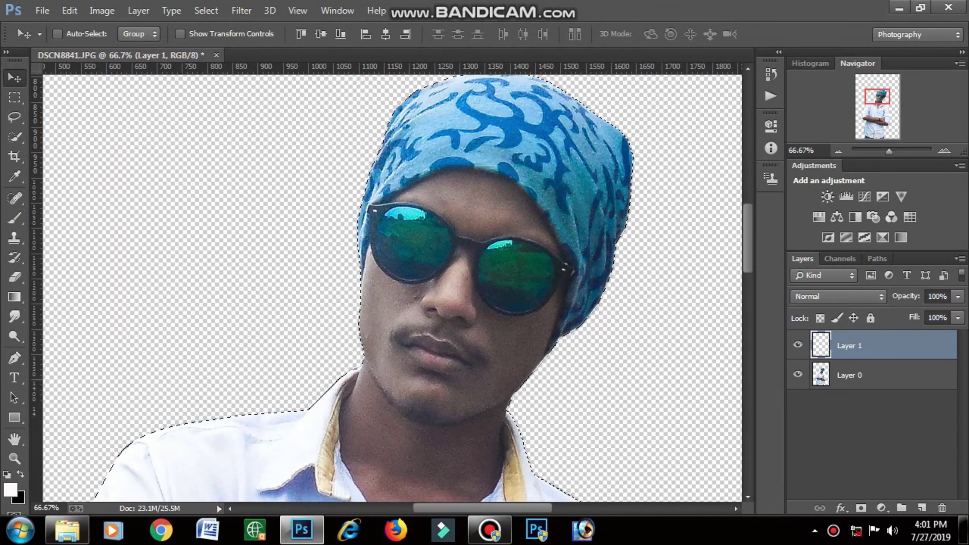
pyautogui.scroll(-1, 393, 288)
pyautogui.click(15, 316)
pyautogui.hotkey('ctrl', 'd')
pyautogui.hotkey('ctrl', '+')
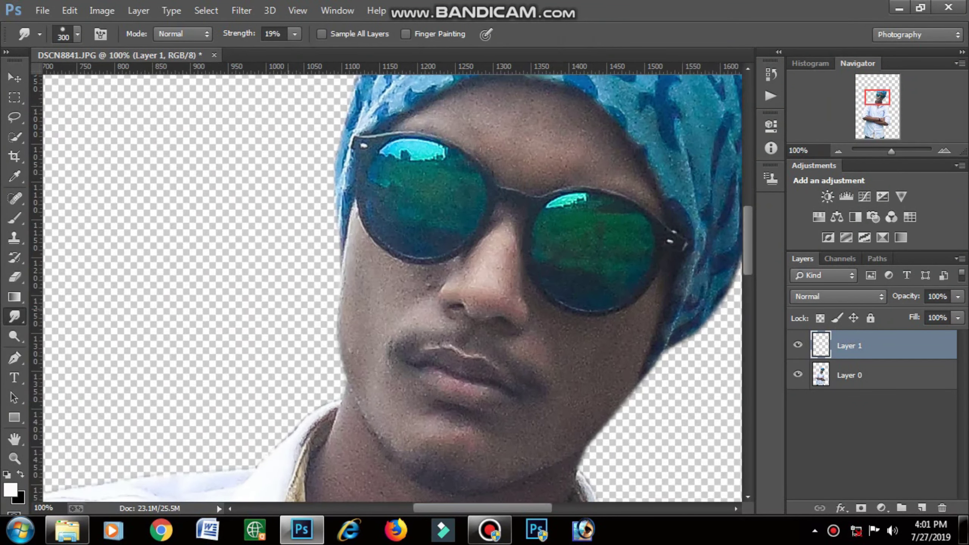
pyautogui.hotkey('ctrl', '+')
pyautogui.press('[')
pyautogui.press('[')
pyautogui.press('[')
pyautogui.press('[')
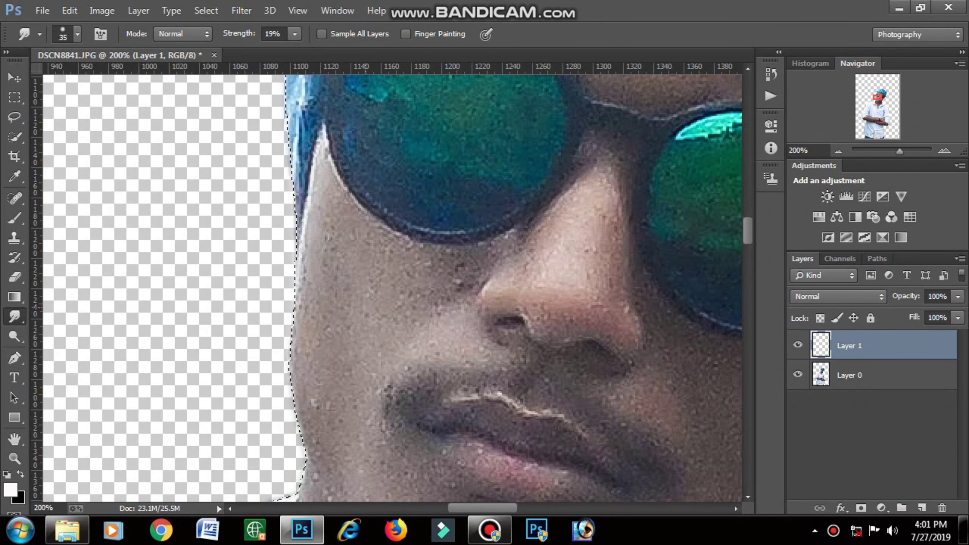
pyautogui.scroll(2, 393, 288)
pyautogui.scroll(3, 392, 288)
pyautogui.scroll(3, 393, 288)
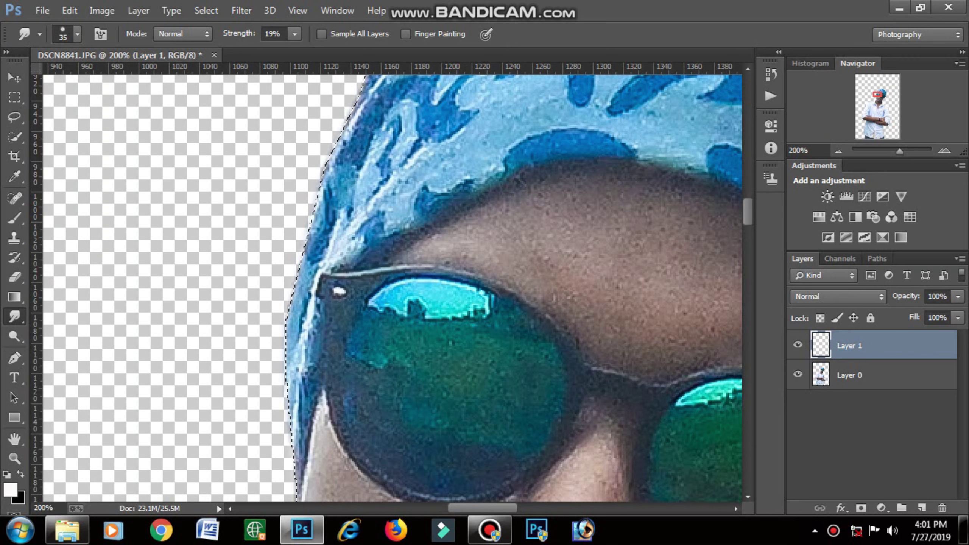
pyautogui.hotkey('alt', '[')
pyautogui.hotkey('ctrl', 'j')
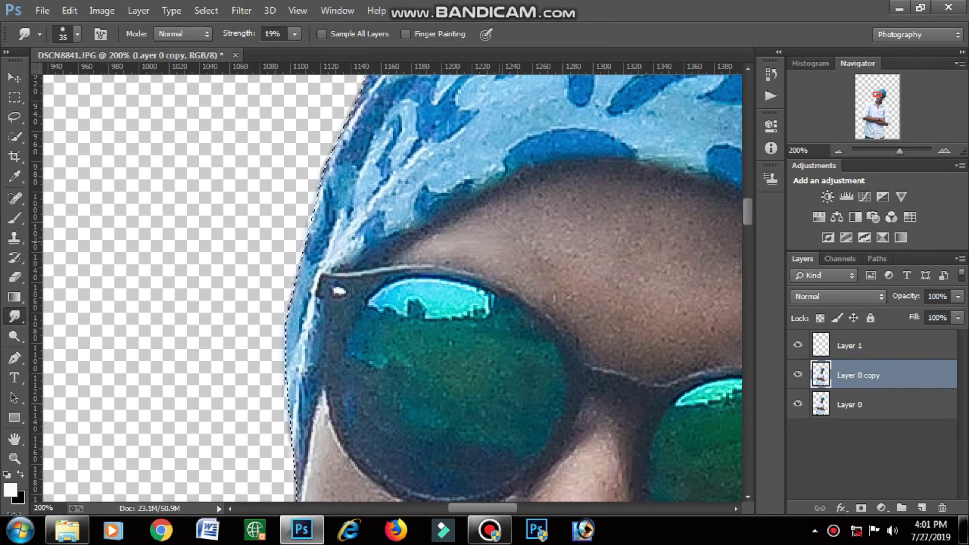
# Lower the Smudge strength to 13% and enlarge the brush slightly
pyautogui.click(294, 33)
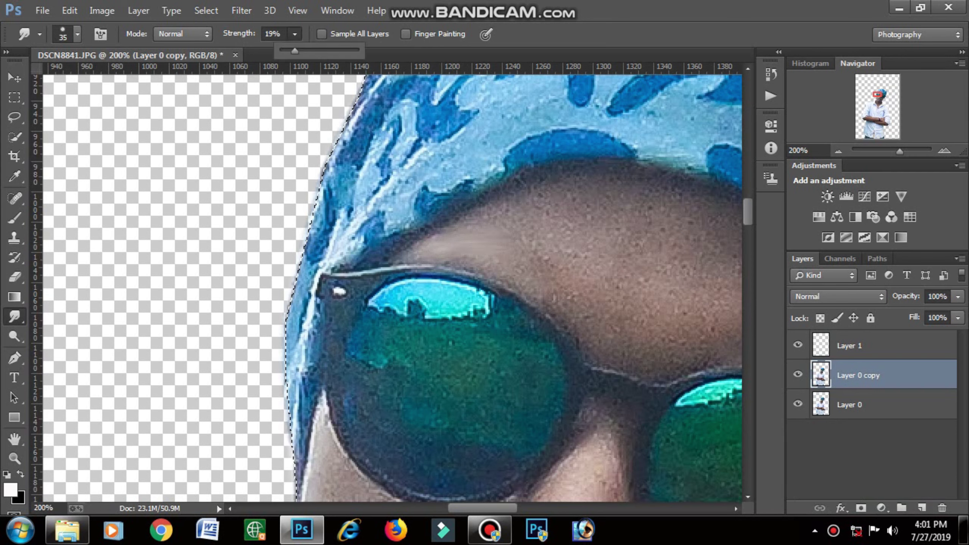
pyautogui.moveTo(296, 51); pyautogui.dragTo(289, 51)
pyautogui.press(']')
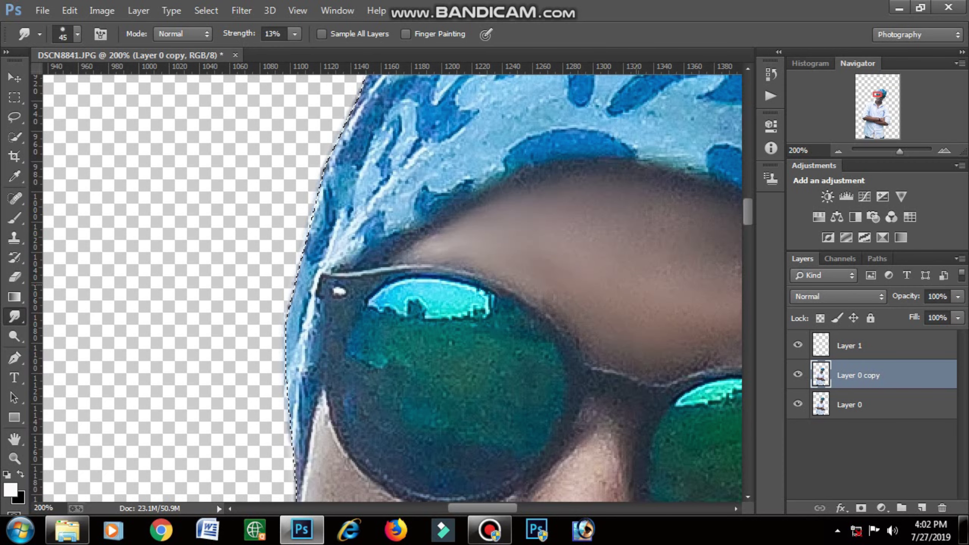
# With a size-60 brush, soften the shirt edge near the left shoulder
pyautogui.hotkey('ctrl', '-')
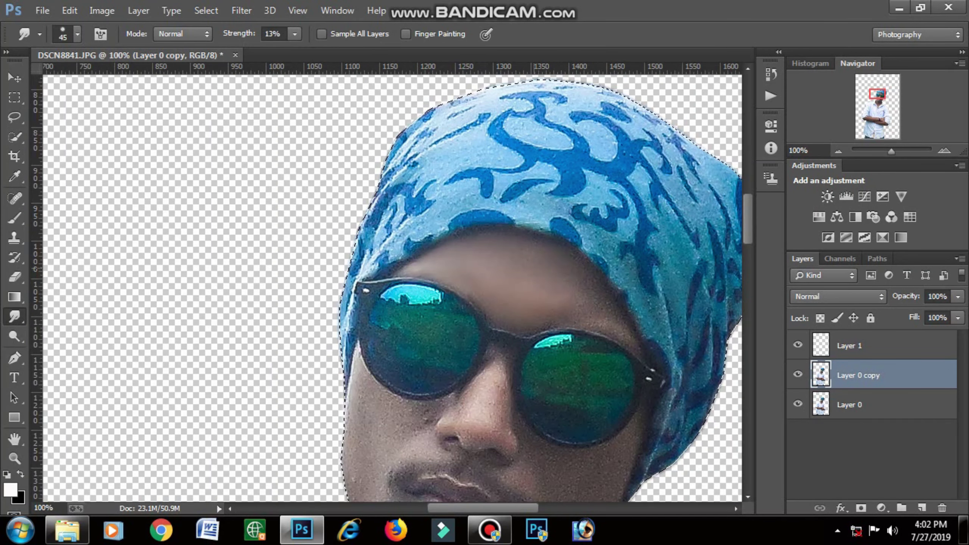
pyautogui.press(']')
pyautogui.press(']')
pyautogui.scroll(-3, 393, 286)
pyautogui.scroll(-2, 393, 286)
pyautogui.press(']')
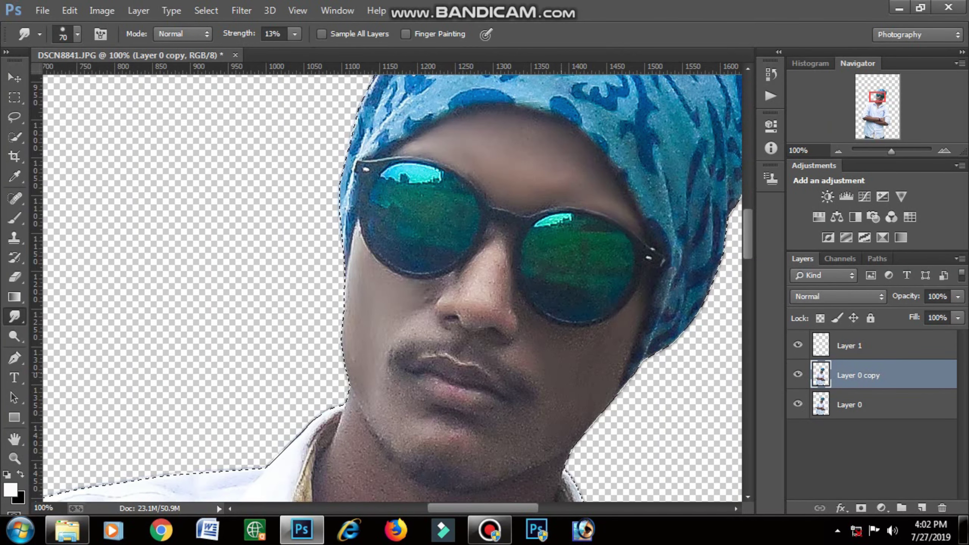
pyautogui.moveTo(296, 446); pyautogui.dragTo(288, 439)
# With a size-80 brush, smooth the chin and beard area
pyautogui.scroll(-3, 393, 288)
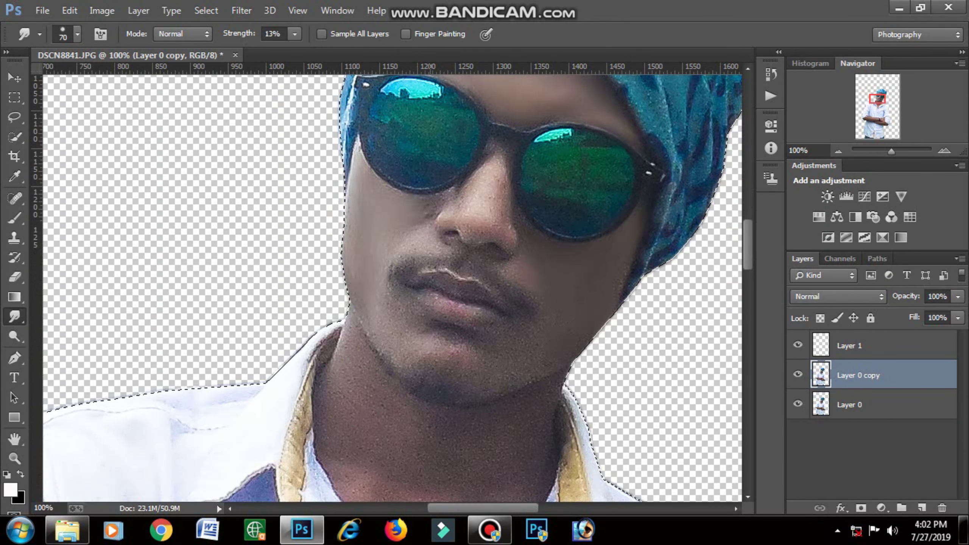
pyautogui.press(']')
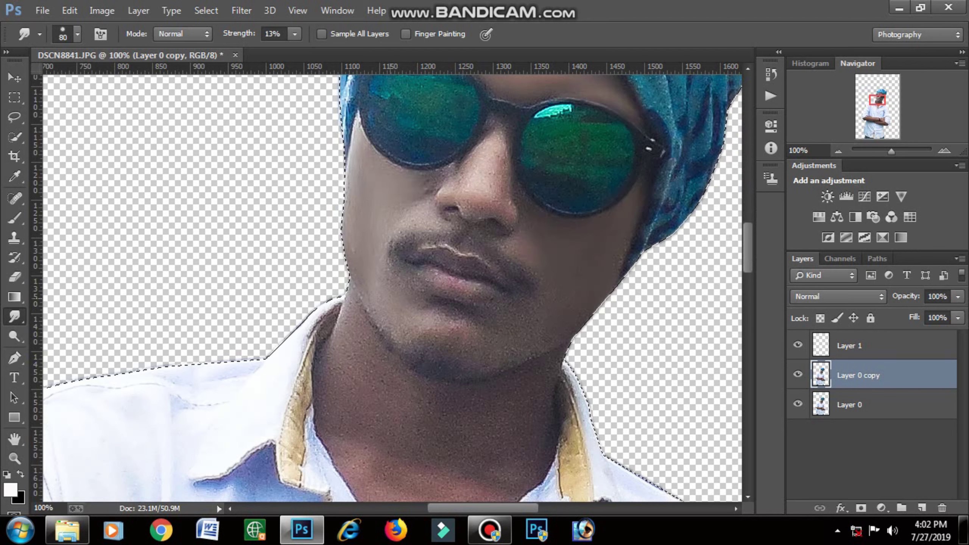
pyautogui.moveTo(414, 339); pyautogui.dragTo(430, 341)
pyautogui.scroll(3, 393, 286)
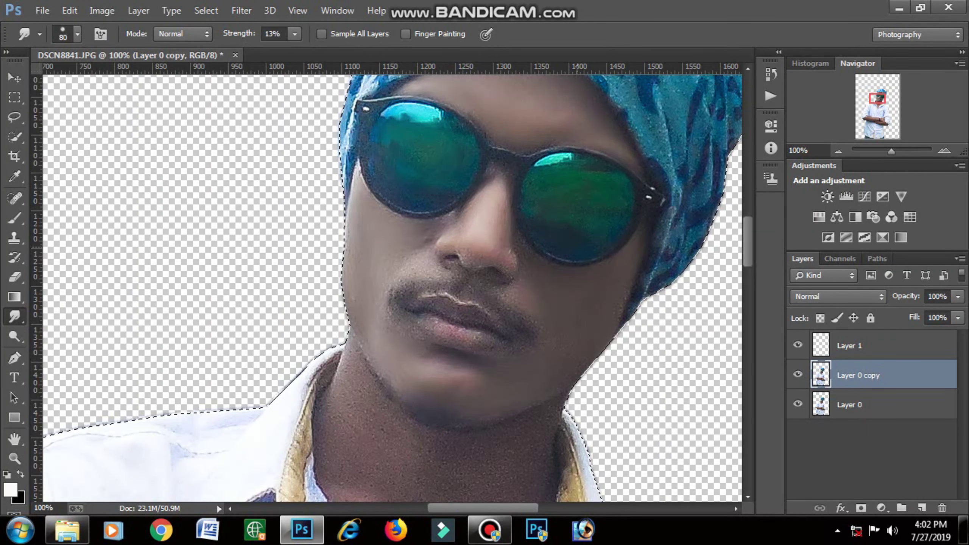
pyautogui.scroll(-6, 288, 387)
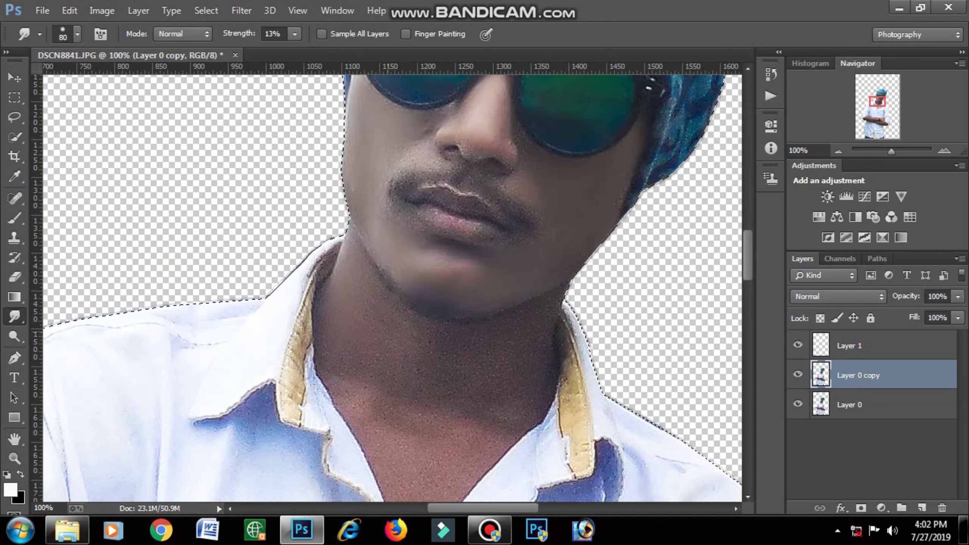
# Smudge away the hard dark rim along the shoulder edge
pyautogui.moveTo(272, 293); pyautogui.dragTo(305, 259)
pyautogui.moveTo(268, 297); pyautogui.dragTo(307, 258)
pyautogui.scroll(-3, 420, 439)
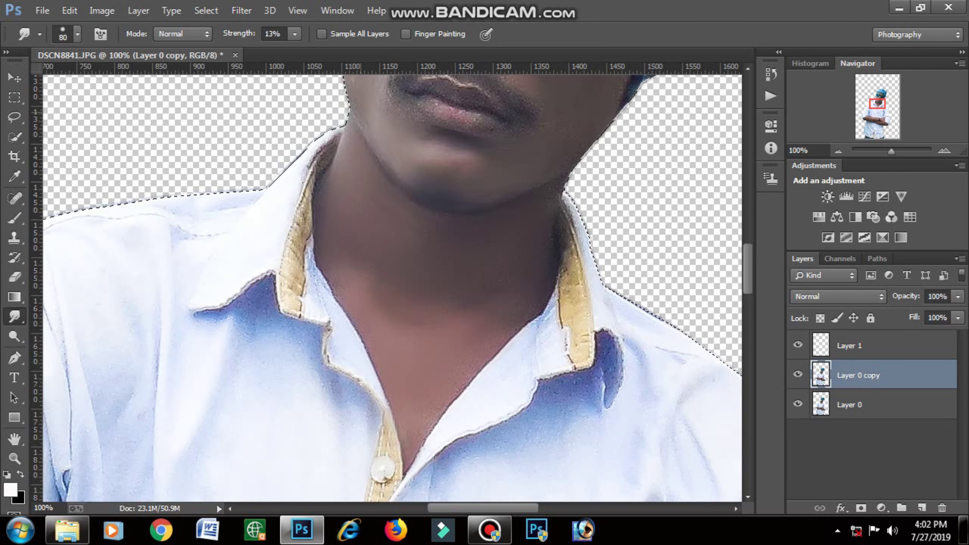
pyautogui.moveTo(269, 186); pyautogui.dragTo(305, 150)
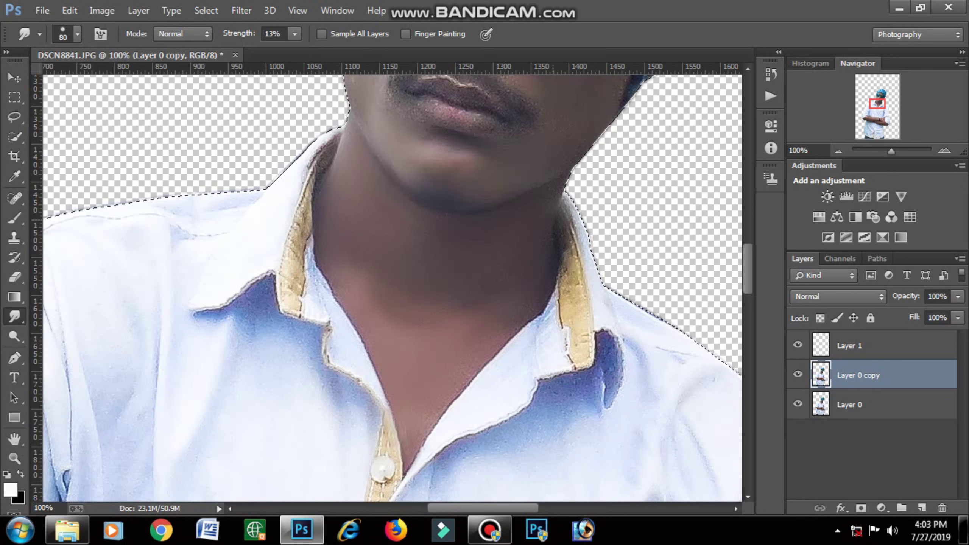
pyautogui.scroll(1, 386, 288)
pyautogui.scroll(5, 393, 288)
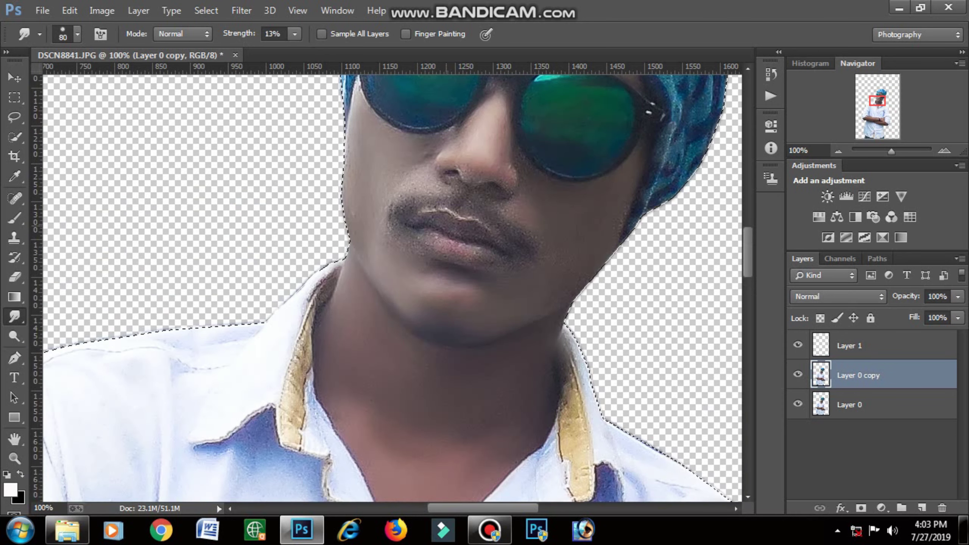
pyautogui.scroll(3, 392, 288)
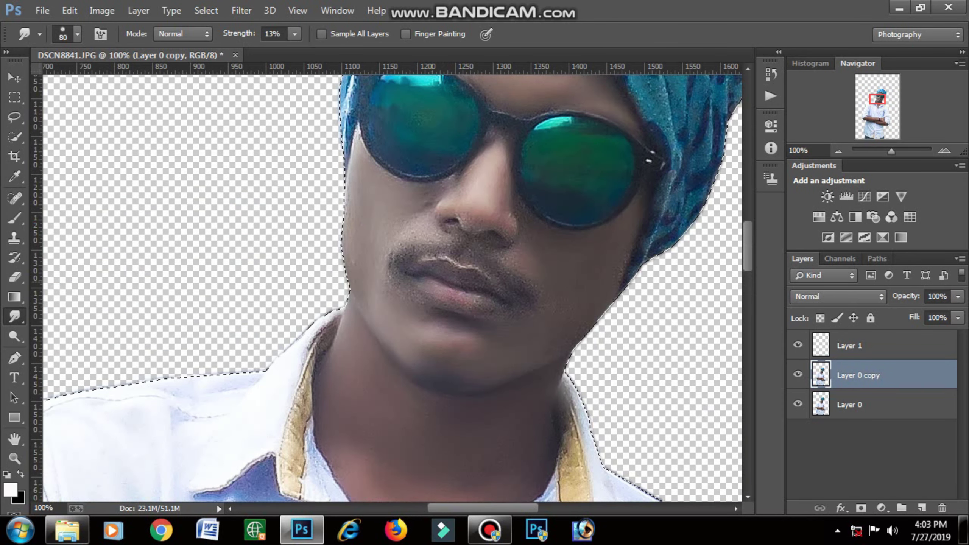
# Clean up the dark shoulder fringe, undoing the last two strokes
pyautogui.moveTo(269, 369); pyautogui.dragTo(306, 330)
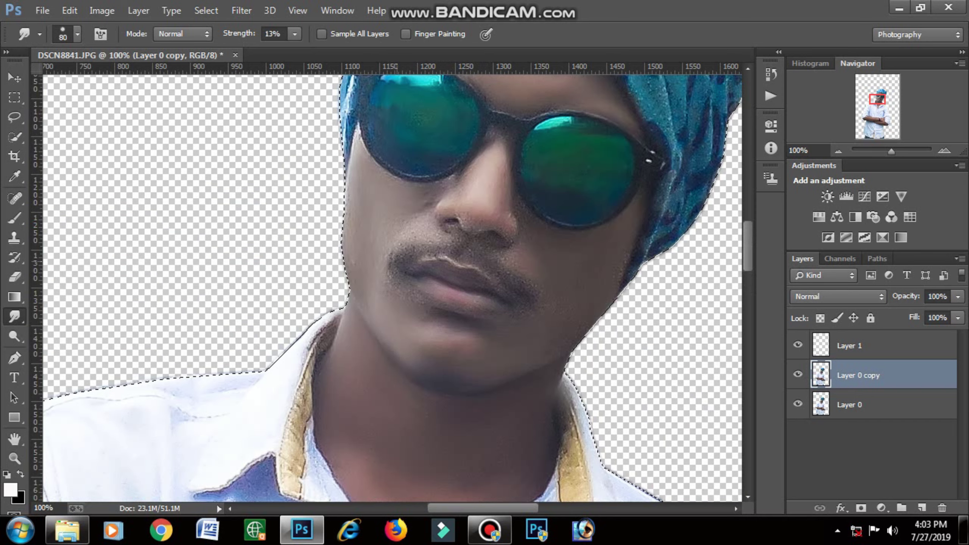
pyautogui.moveTo(267, 371); pyautogui.dragTo(317, 321)
pyautogui.moveTo(268, 369); pyautogui.dragTo(307, 330)
pyautogui.hotkey('ctrl', 'z')
pyautogui.hotkey('ctrl', 'z')
pyautogui.hotkey('ctrl', 'z')
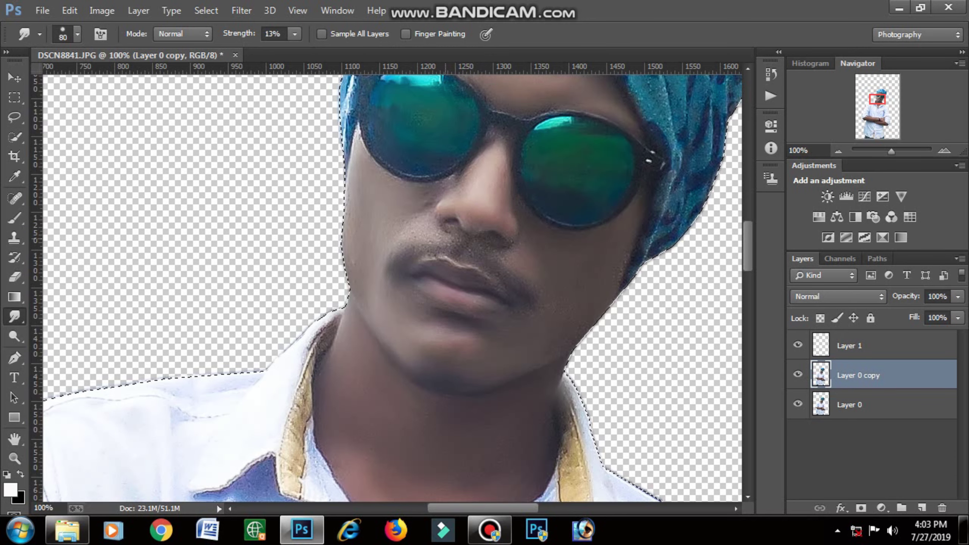
pyautogui.hotkey('ctrl', 'z')
pyautogui.scroll(3, 393, 282)
pyautogui.scroll(2, 393, 282)
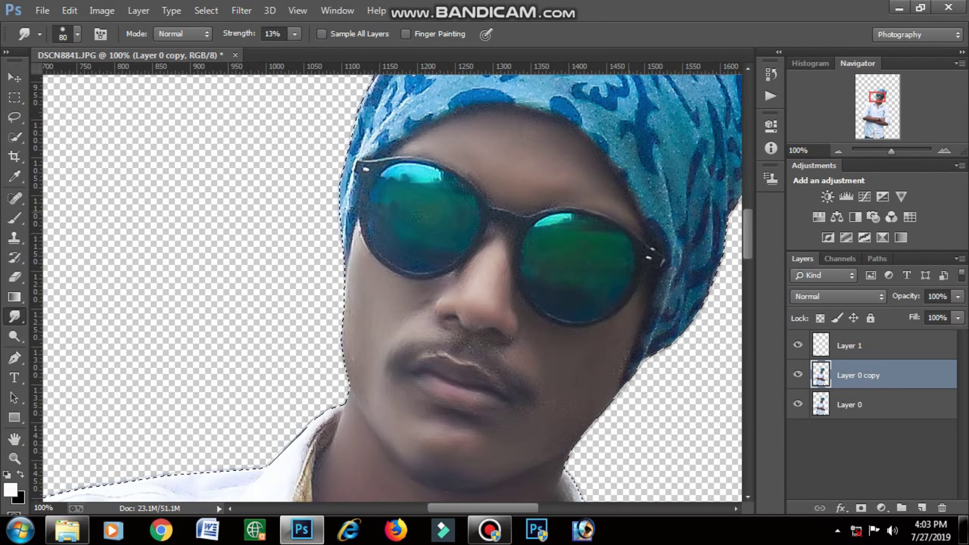
# Enlarge the smudge brush to 150 to smooth the torso and forearms
pyautogui.hotkey('ctrl', '-')
pyautogui.hotkey('ctrl', '-')
pyautogui.hotkey('ctrl', '-')
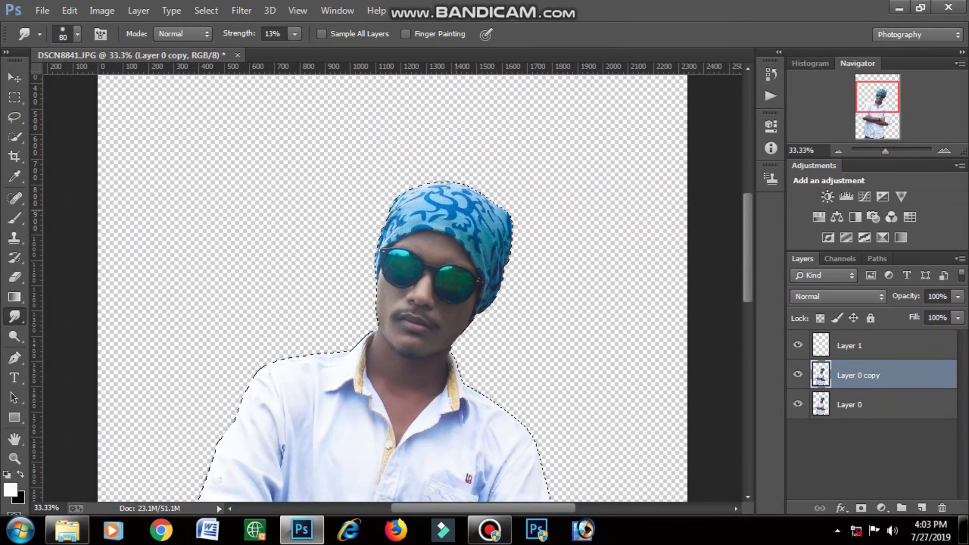
pyautogui.scroll(-3, 393, 288)
pyautogui.scroll(-1, 393, 288)
pyautogui.scroll(-3, 393, 288)
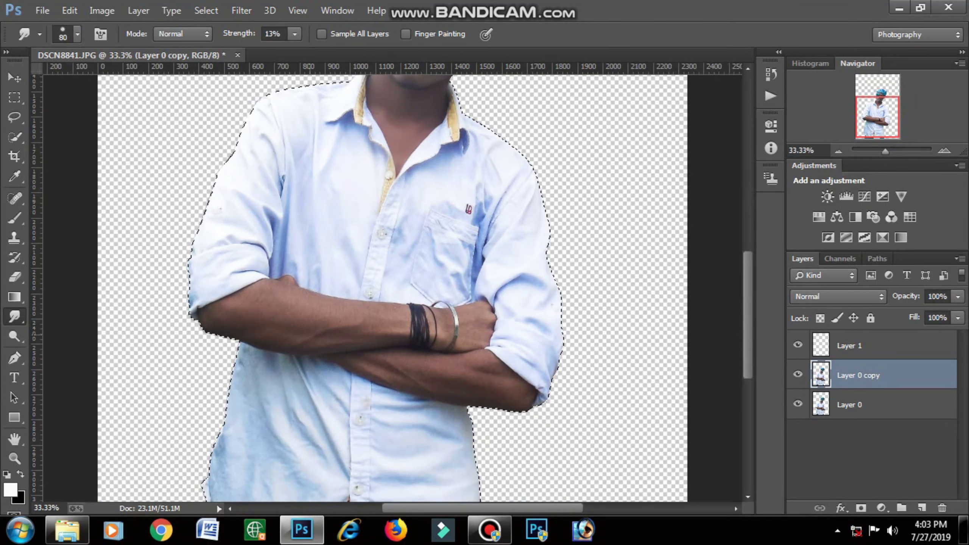
pyautogui.hotkey('ctrl', '+')
pyautogui.press(']')
pyautogui.press(']')
pyautogui.press(']')
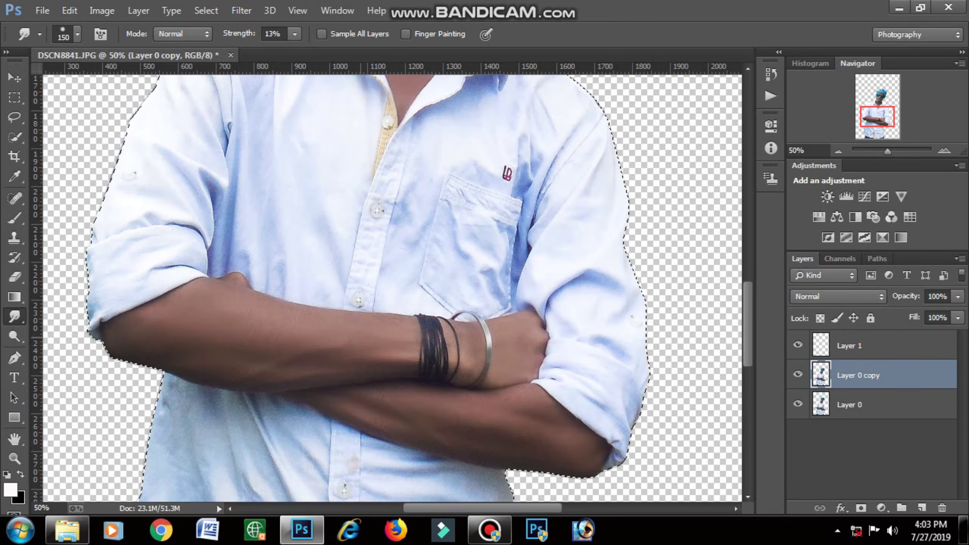
pyautogui.hotkey('ctrl', '-')
pyautogui.hotkey('ctrl', '-')
pyautogui.hotkey('ctrl', '-')
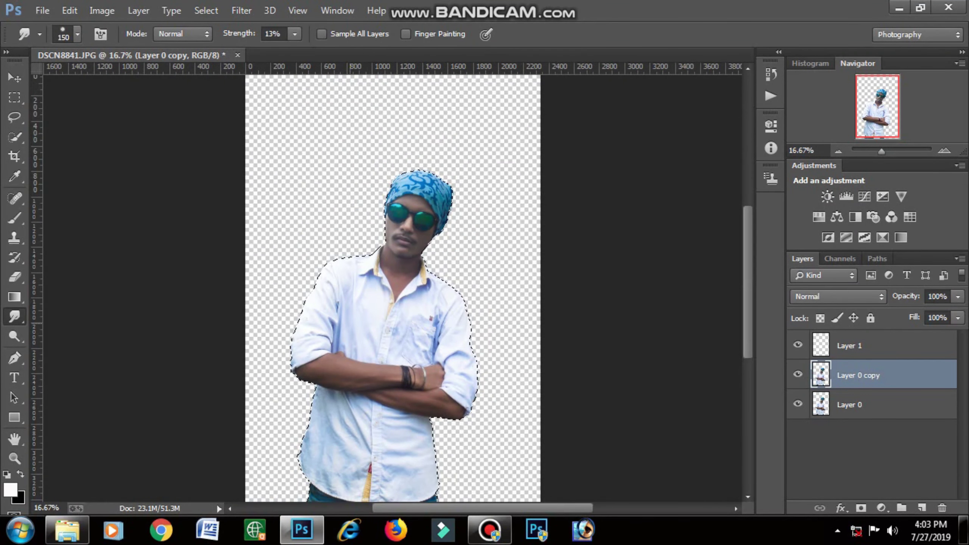
pyautogui.hotkey('ctrl', '-')
# Deselect, make Layer 1 active, and reselect the figure outline
pyautogui.click(206, 11)
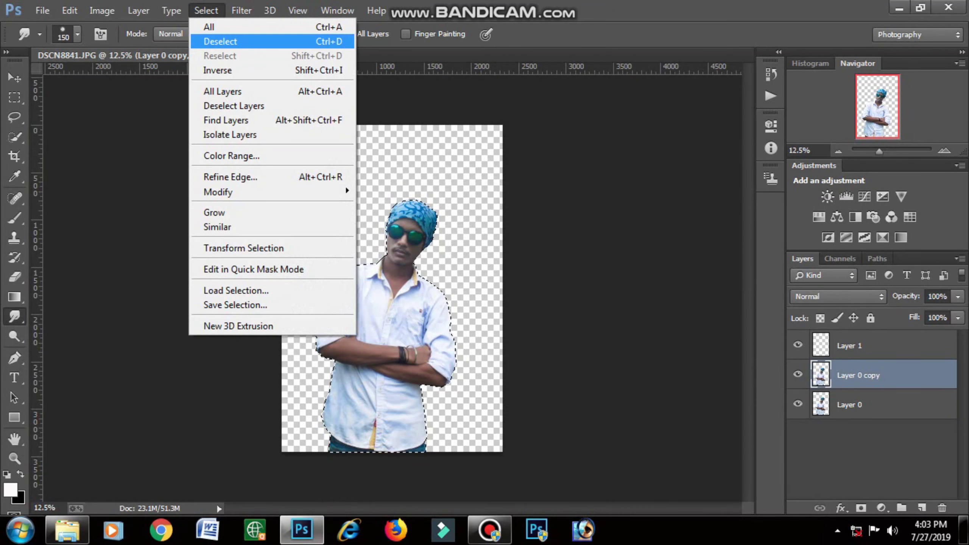
pyautogui.click(220, 41)
pyautogui.hotkey('alt', ']')
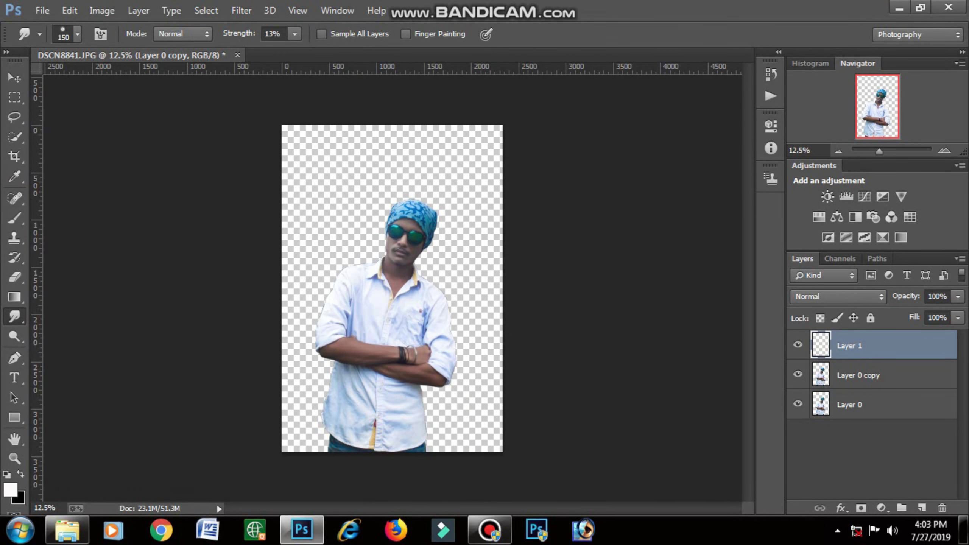
pyautogui.hotkey('ctrl', 'shift', 'd')
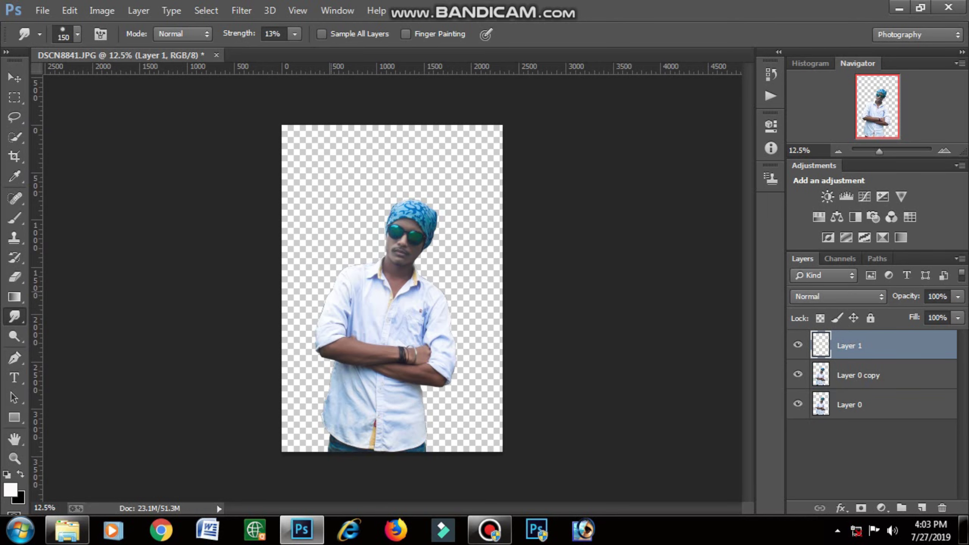
# Set the foreground colour to a light peach skin tone
pyautogui.hotkey('ctrl', '+')
pyautogui.hotkey('ctrl', '+')
pyautogui.hotkey('ctrl', '+')
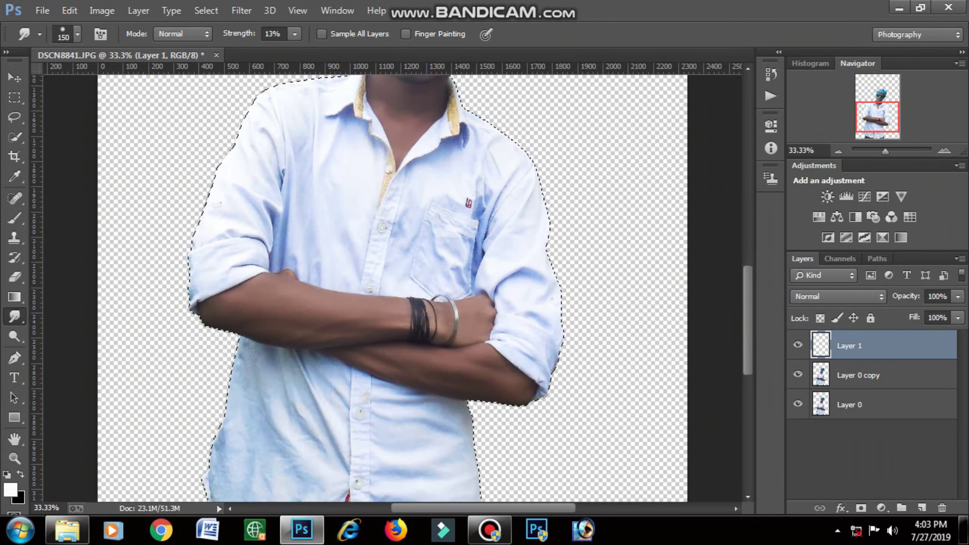
pyautogui.click(10, 489)
pyautogui.hotkey('ctrl', '+')
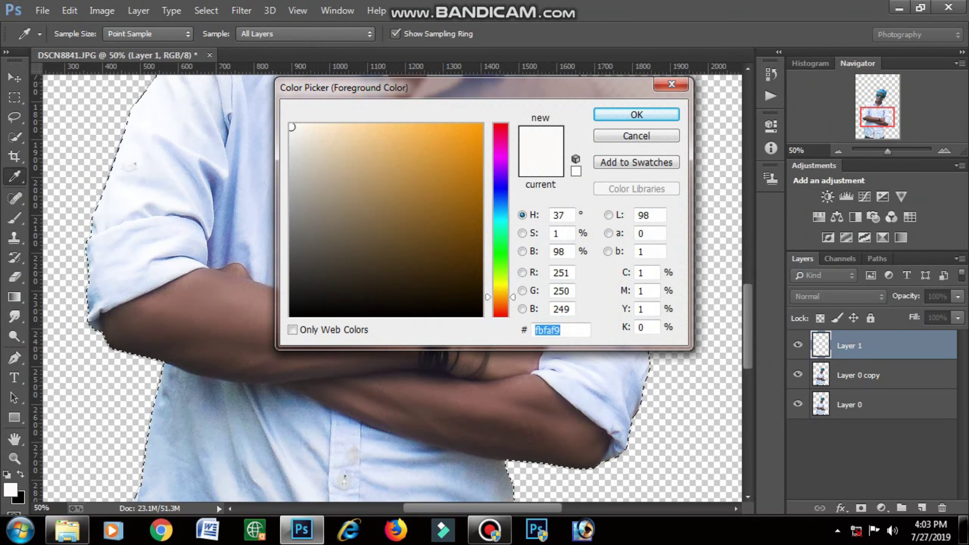
pyautogui.click(340, 126)
pyautogui.click(635, 115)
pyautogui.scroll(3, 393, 283)
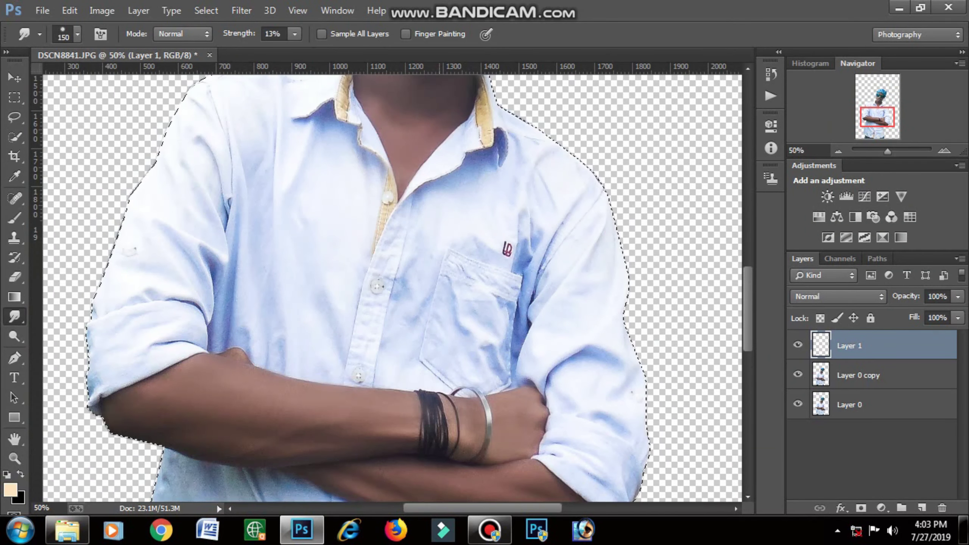
pyautogui.scroll(4, 393, 283)
pyautogui.scroll(4, 393, 282)
# Paint peach over the left cheek with a smaller brush
pyautogui.press('b')
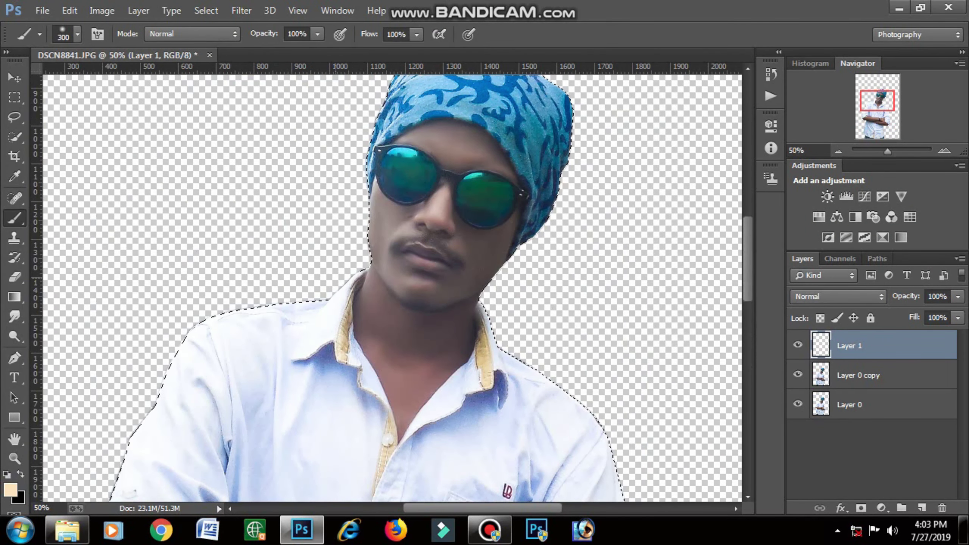
pyautogui.hotkey('ctrl', '+')
pyautogui.press('[')
pyautogui.press('[')
pyautogui.press('[')
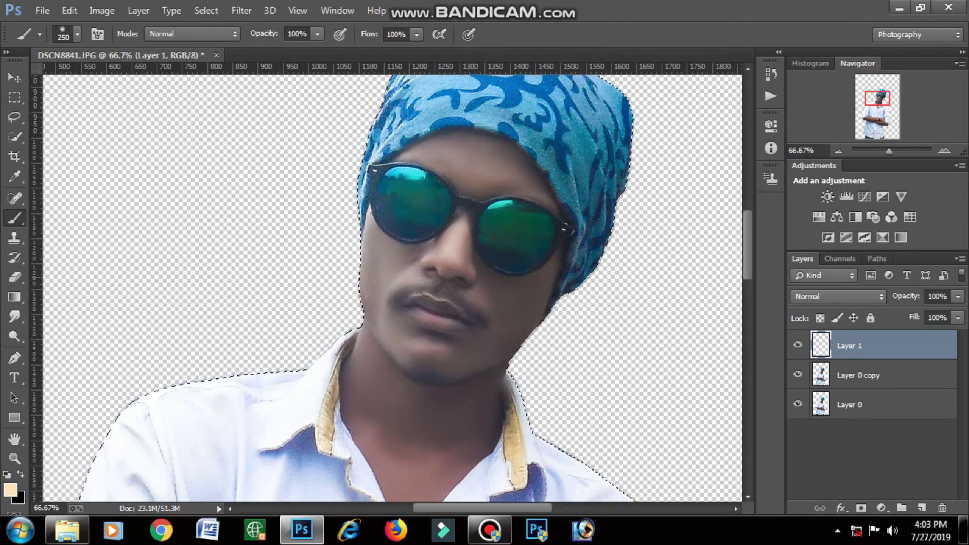
pyautogui.moveTo(374, 251); pyautogui.dragTo(373, 304)
# Set Layer 1's blend mode to Soft Light
pyautogui.click(838, 296)
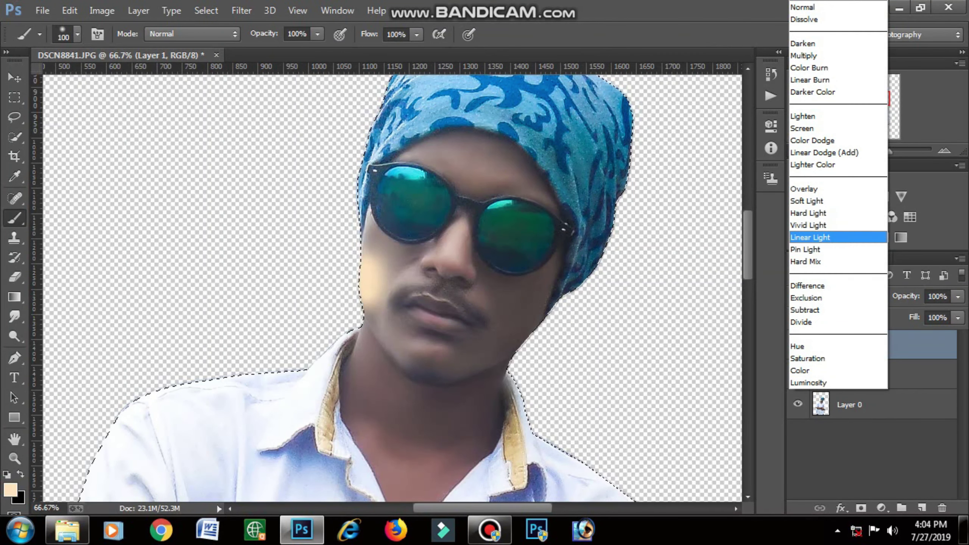
pyautogui.click(820, 201)
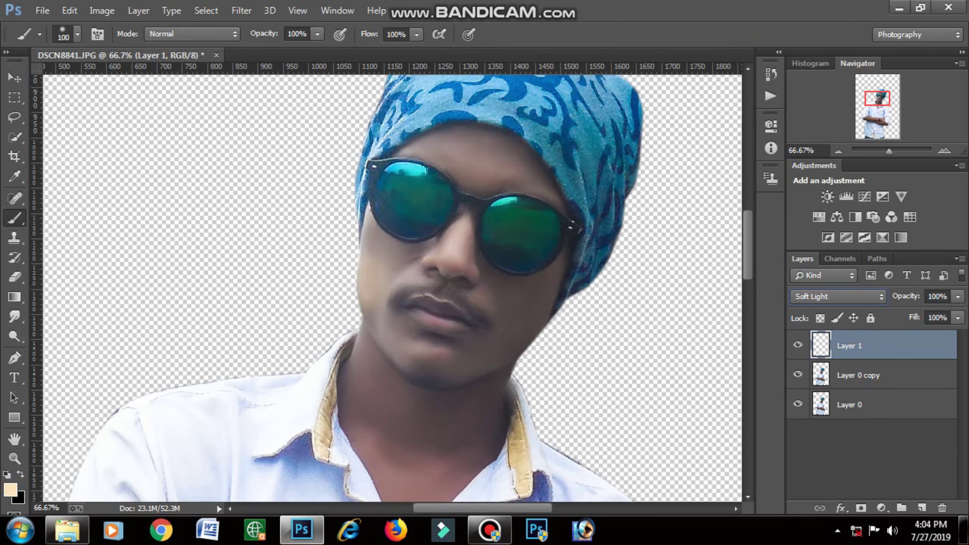
pyautogui.hotkey('ctrl', '+')
pyautogui.press('Up')
pyautogui.press('Up')
pyautogui.press('Up')
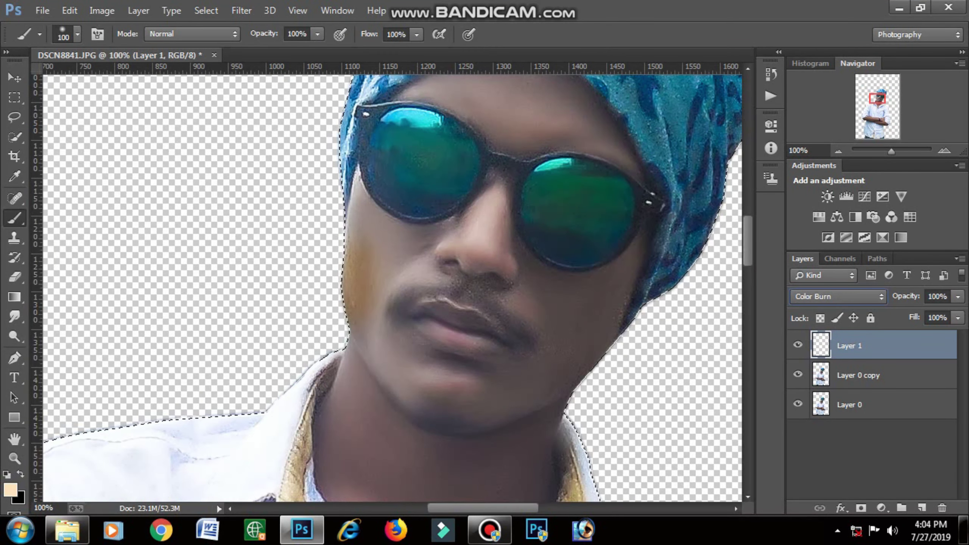
pyautogui.click(838, 296)
pyautogui.press('Up')
pyautogui.press('Up')
pyautogui.press('Up')
pyautogui.press('Return')
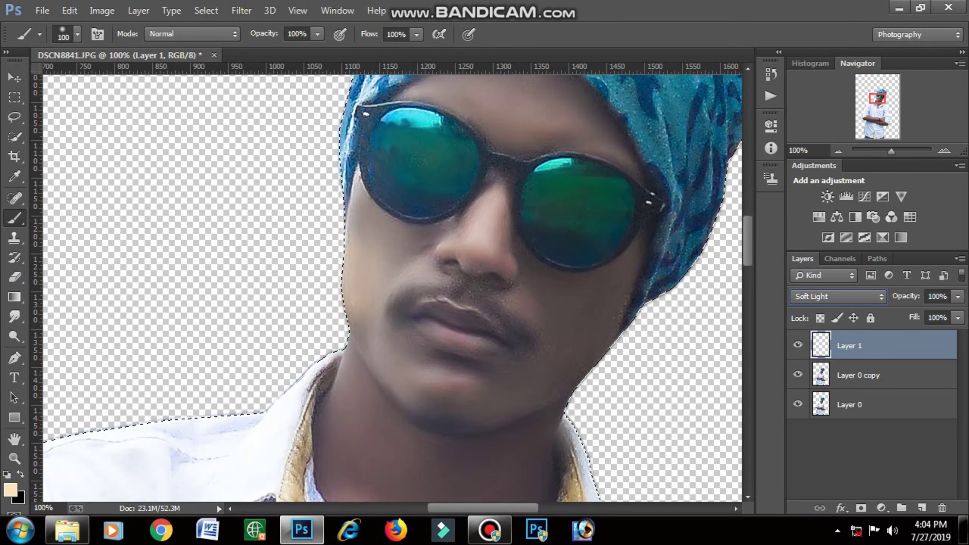
pyautogui.scroll(5, 594, 472)
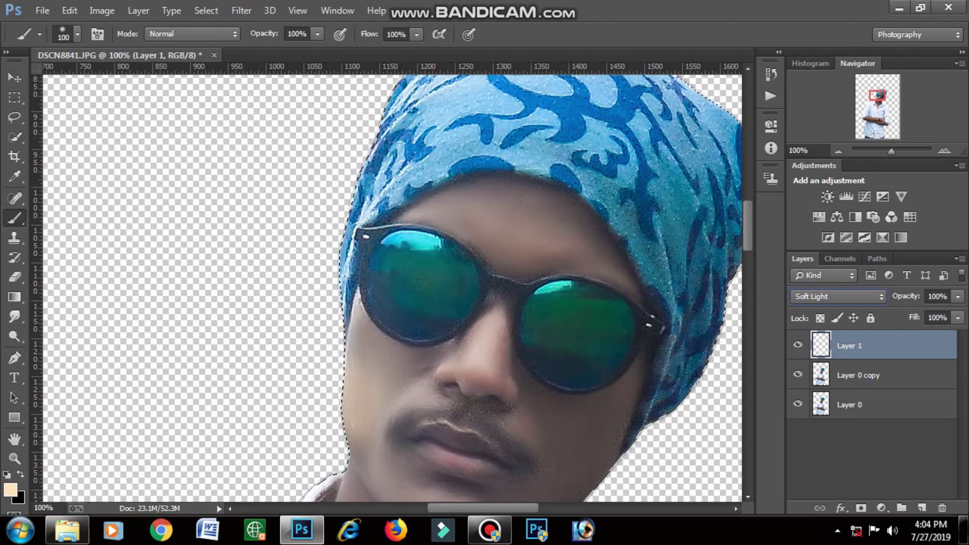
# Brush skin tone across the forehead, covering the dark patch and blemish
pyautogui.click(495, 221)
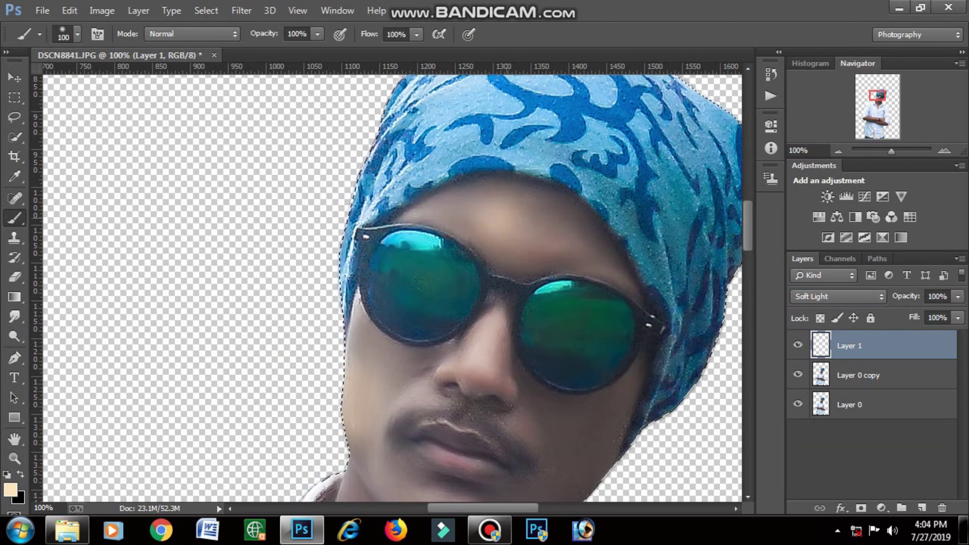
pyautogui.press('[')
pyautogui.press('[')
pyautogui.press('[')
pyautogui.press('[')
pyautogui.press('[')
pyautogui.press('[')
pyautogui.moveTo(399, 217)
pyautogui.mouseDown()
pyautogui.moveTo(435, 216)
pyautogui.moveTo(492, 259)
pyautogui.moveTo(580, 264)
pyautogui.moveTo(553, 274)
pyautogui.moveTo(568, 277)
pyautogui.moveTo(624, 275)
pyautogui.moveTo(559, 200)
pyautogui.moveTo(495, 187)
pyautogui.moveTo(420, 198)
pyautogui.moveTo(534, 248)
pyautogui.mouseUp()
pyautogui.press(']')
pyautogui.press(']')
pyautogui.press(']')
pyautogui.moveTo(534, 248); pyautogui.dragTo(588, 240)
pyautogui.moveTo(514, 205)
pyautogui.mouseDown()
pyautogui.moveTo(553, 242)
pyautogui.moveTo(469, 206)
pyautogui.moveTo(549, 204)
pyautogui.mouseUp()
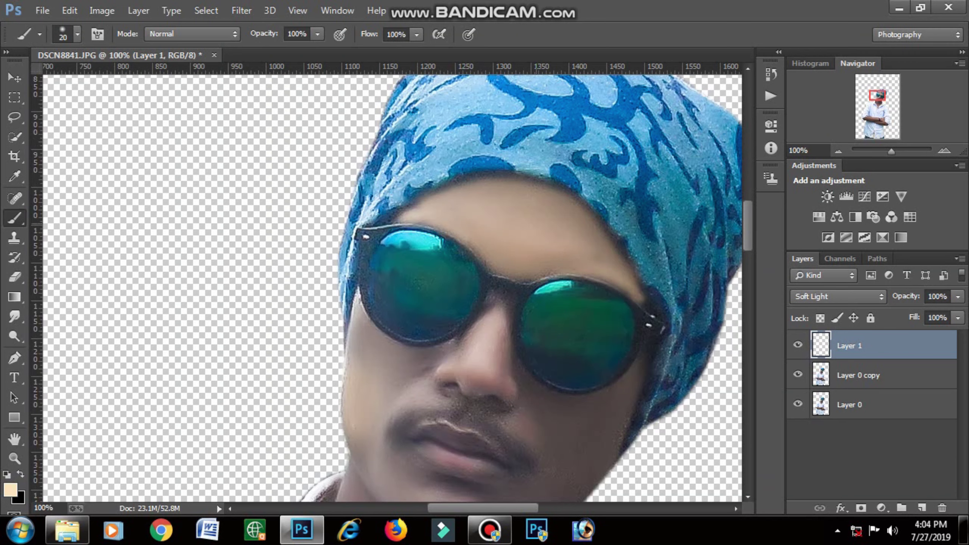
# With a size-70 brush, lighten the chin, jaw and neck near the collar
pyautogui.hotkey('ctrl', '-')
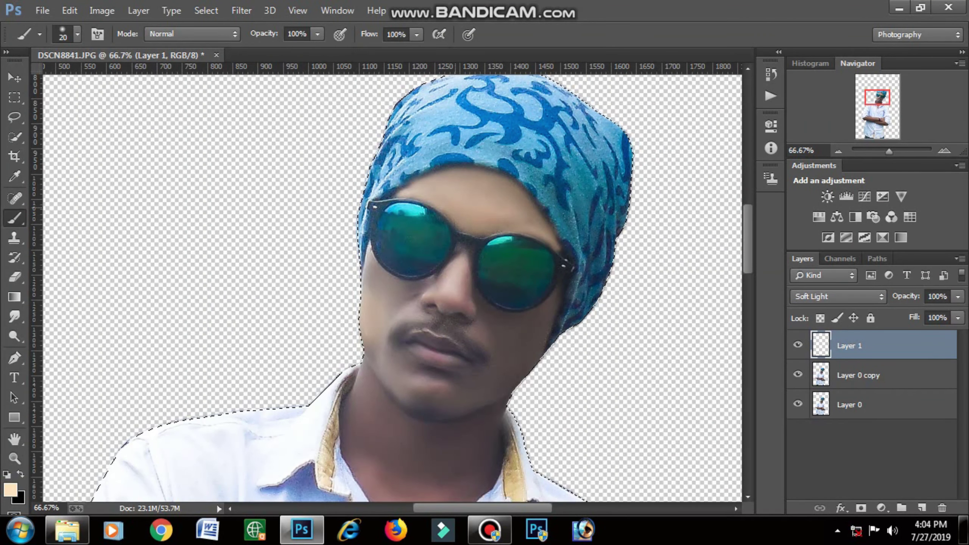
pyautogui.press(']')
pyautogui.press(']')
pyautogui.press(']')
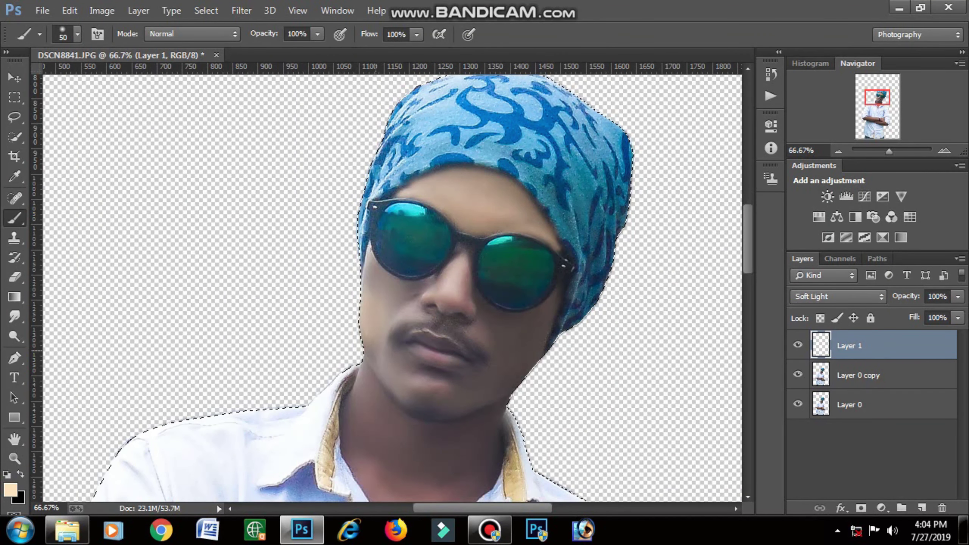
pyautogui.moveTo(379, 355)
pyautogui.mouseDown()
pyautogui.moveTo(386, 368)
pyautogui.moveTo(458, 387)
pyautogui.moveTo(419, 401)
pyautogui.moveTo(428, 412)
pyautogui.moveTo(495, 397)
pyautogui.moveTo(530, 357)
pyautogui.mouseUp()
pyautogui.moveTo(439, 418)
pyautogui.mouseDown()
pyautogui.moveTo(412, 414)
pyautogui.moveTo(372, 382)
pyautogui.moveTo(366, 418)
pyautogui.mouseUp()
# Adjust Layer 1 opacity and lighten the left neck edge and under the chin
pyautogui.click(958, 297)
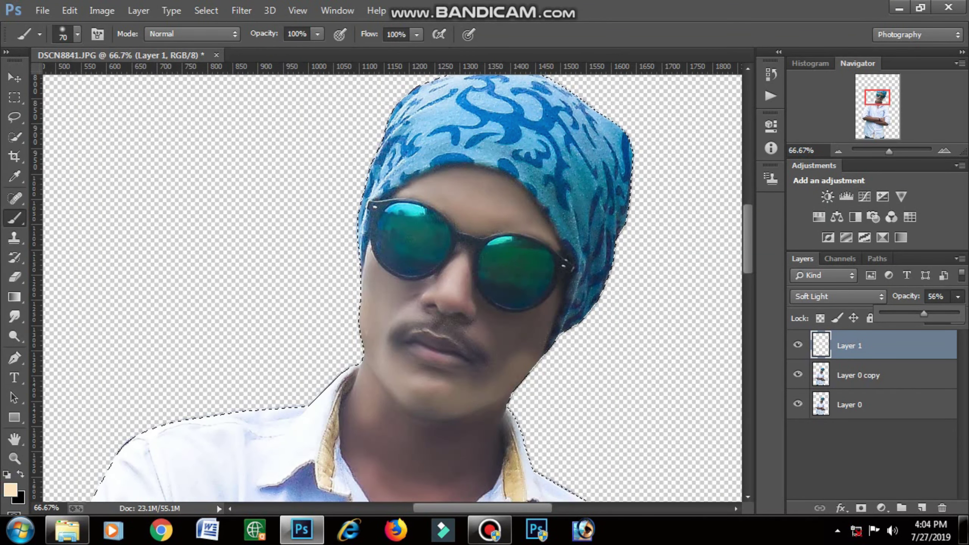
pyautogui.scroll(-2, 392, 289)
pyautogui.scroll(-2, 393, 289)
pyautogui.moveTo(354, 341); pyautogui.dragTo(368, 377)
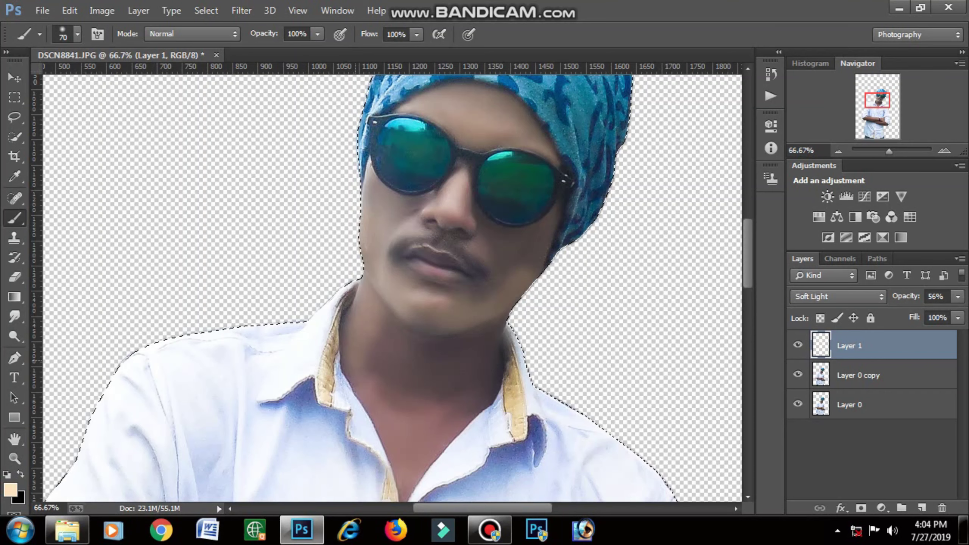
pyautogui.moveTo(382, 324)
pyautogui.mouseDown()
pyautogui.moveTo(396, 345)
pyautogui.moveTo(466, 344)
pyautogui.moveTo(493, 330)
pyautogui.moveTo(487, 381)
pyautogui.moveTo(418, 449)
pyautogui.moveTo(404, 484)
pyautogui.moveTo(384, 372)
pyautogui.moveTo(400, 382)
pyautogui.moveTo(405, 412)
pyautogui.moveTo(443, 395)
pyautogui.moveTo(419, 371)
pyautogui.moveTo(464, 361)
pyautogui.moveTo(459, 383)
pyautogui.mouseUp()
pyautogui.scroll(-1, 456, 381)
pyautogui.scroll(-4, 456, 382)
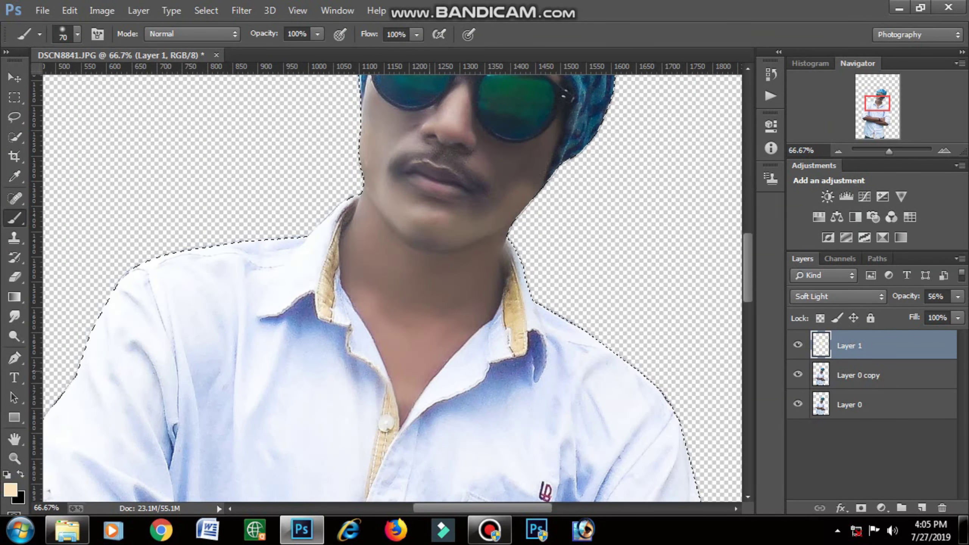
# Brighten the nose, both cheeks, the right jaw and the nose bridge
pyautogui.press('[')
pyautogui.press('[')
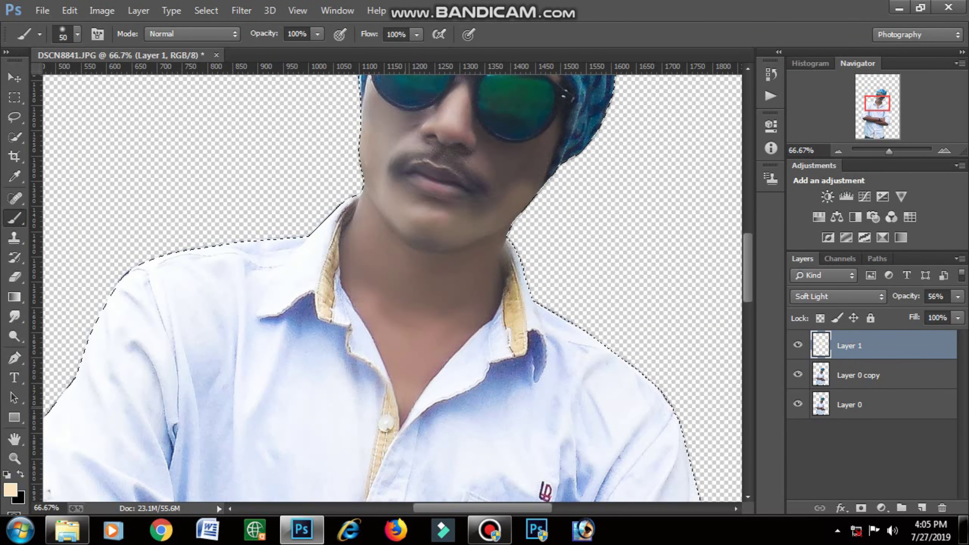
pyautogui.press(']')
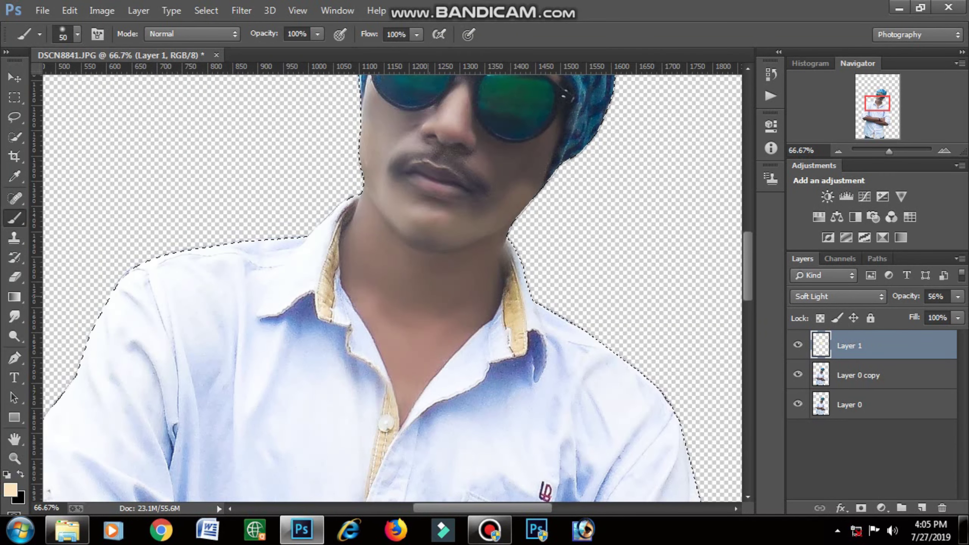
pyautogui.scroll(5, 321, 221)
pyautogui.moveTo(416, 275)
pyautogui.mouseDown()
pyautogui.moveTo(453, 254)
pyautogui.moveTo(472, 256)
pyautogui.moveTo(463, 288)
pyautogui.moveTo(403, 287)
pyautogui.mouseUp()
pyautogui.moveTo(477, 292)
pyautogui.mouseDown()
pyautogui.moveTo(493, 349)
pyautogui.moveTo(476, 354)
pyautogui.mouseUp()
pyautogui.moveTo(507, 299)
pyautogui.mouseDown()
pyautogui.moveTo(523, 304)
pyautogui.moveTo(521, 323)
pyautogui.mouseUp()
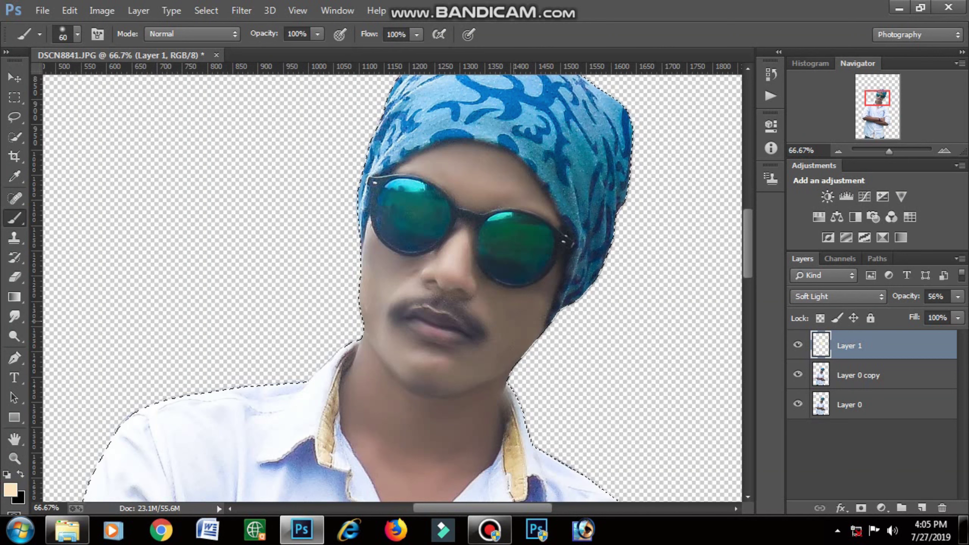
pyautogui.moveTo(372, 253)
pyautogui.mouseDown()
pyautogui.moveTo(373, 242)
pyautogui.moveTo(414, 261)
pyautogui.mouseUp()
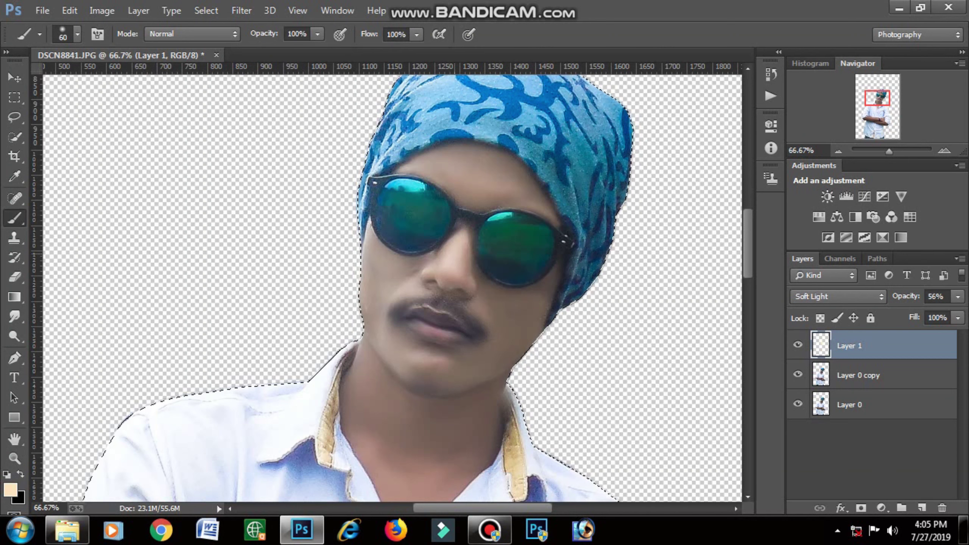
pyautogui.moveTo(462, 225); pyautogui.dragTo(475, 224)
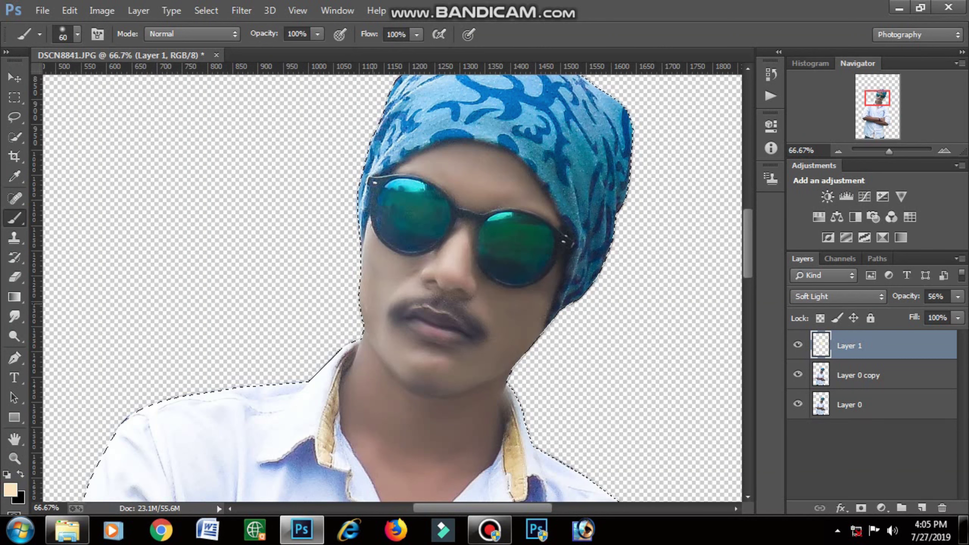
# At 100% zoom with a size-25 brush, smooth the shoulder and turban-jaw edges
pyautogui.hotkey('ctrl', '+')
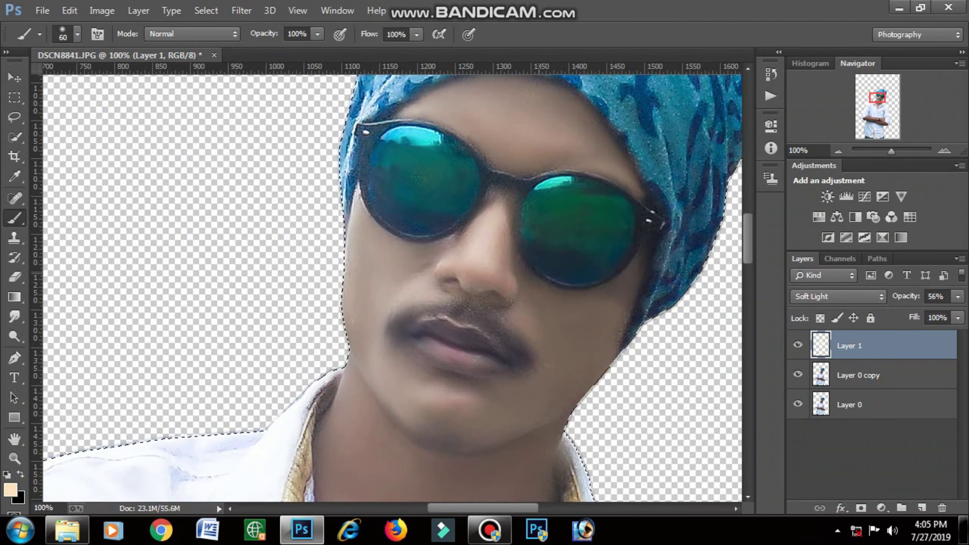
pyautogui.press('[')
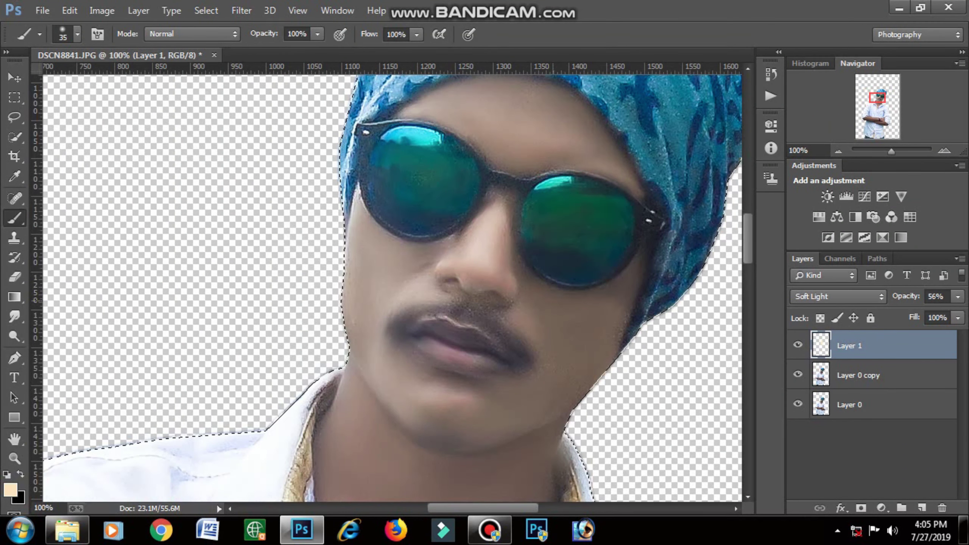
pyautogui.press('[')
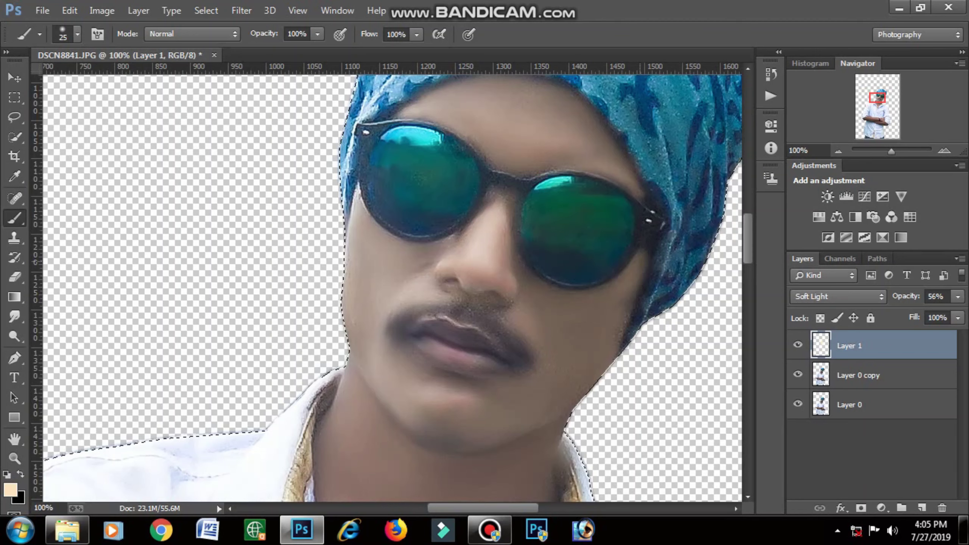
pyautogui.moveTo(310, 386); pyautogui.dragTo(268, 428)
pyautogui.moveTo(636, 293); pyautogui.dragTo(620, 331)
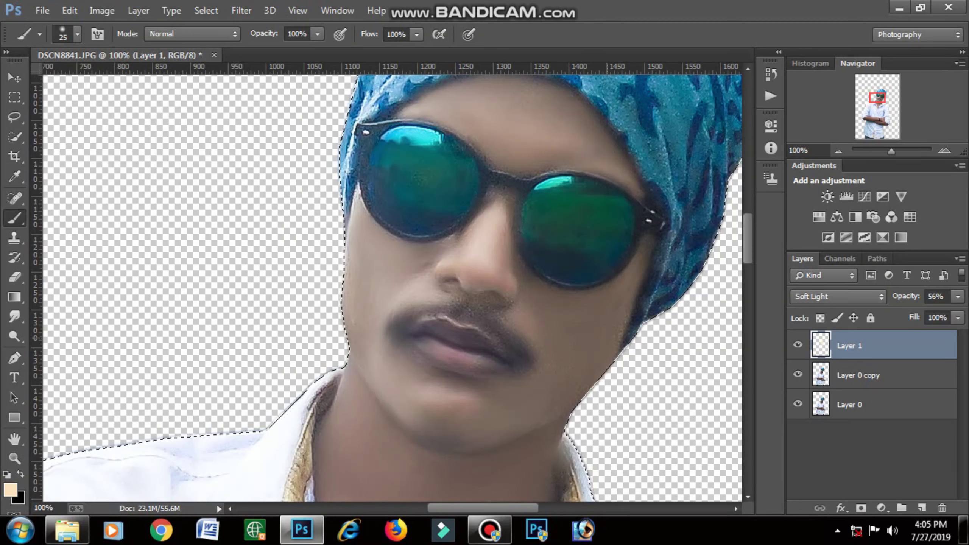
pyautogui.moveTo(307, 389); pyautogui.dragTo(268, 428)
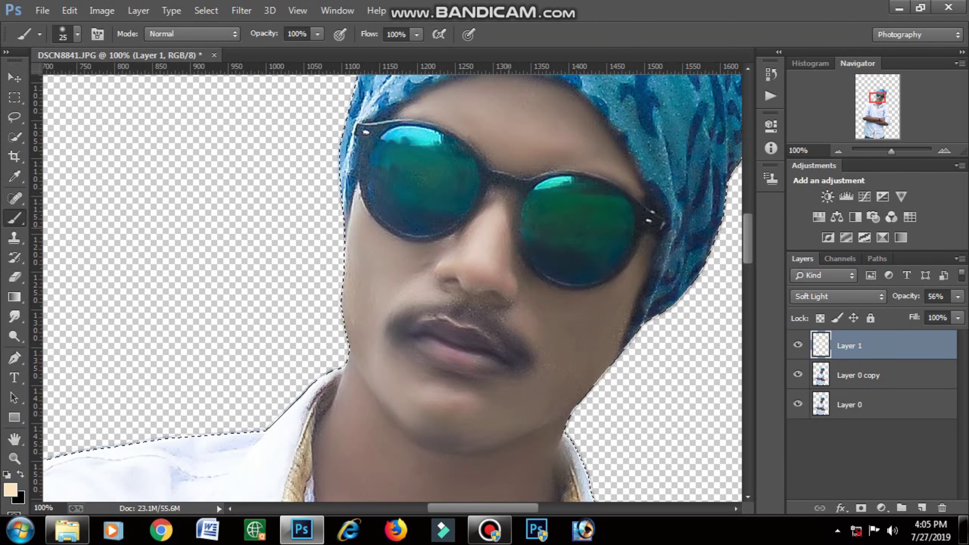
pyautogui.hotkey('ctrl', '-')
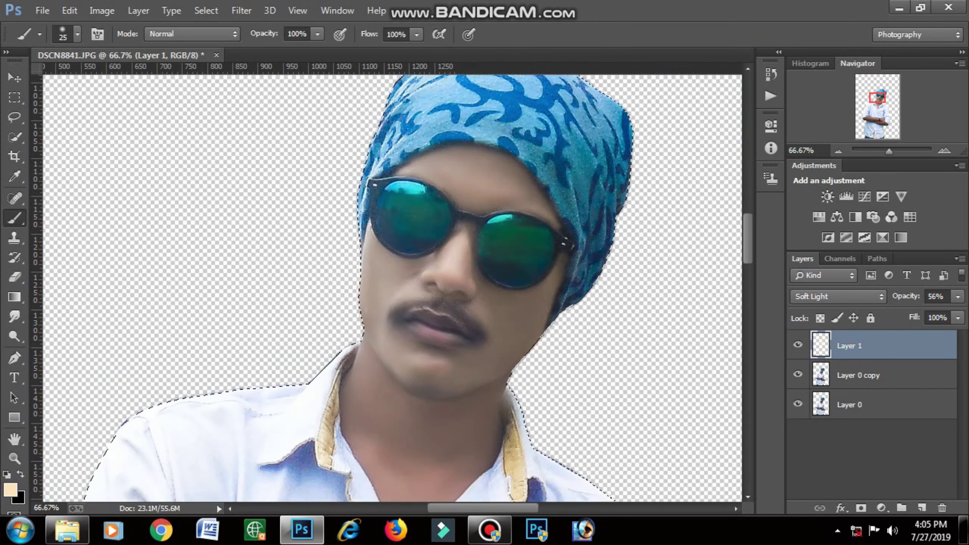
pyautogui.hotkey('ctrl', '-')
pyautogui.hotkey('ctrl', '-')
pyautogui.hotkey('ctrl', '-')
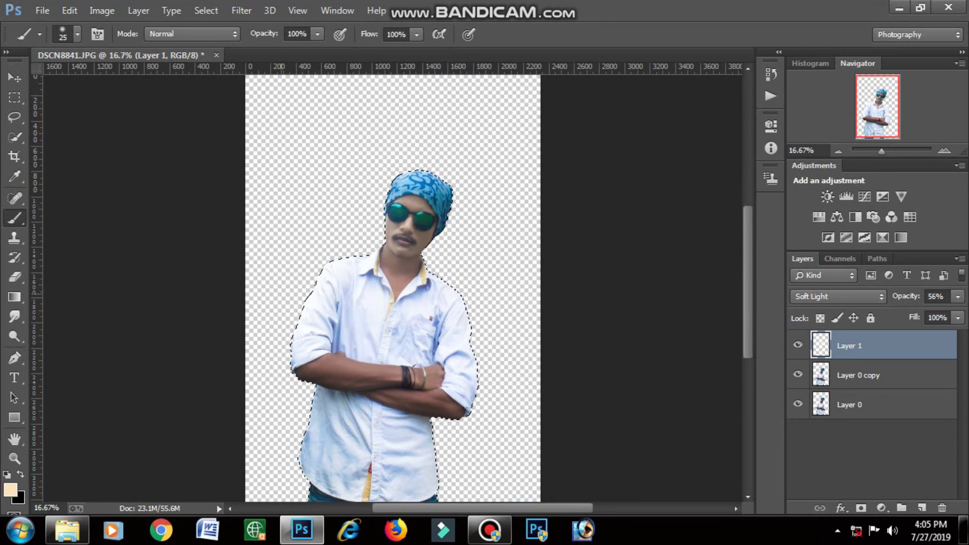
# With a size-90 brush, paint peach over the left forearm, wrist and clenched hand
pyautogui.hotkey('ctrl', '+')
pyautogui.hotkey('ctrl', '+')
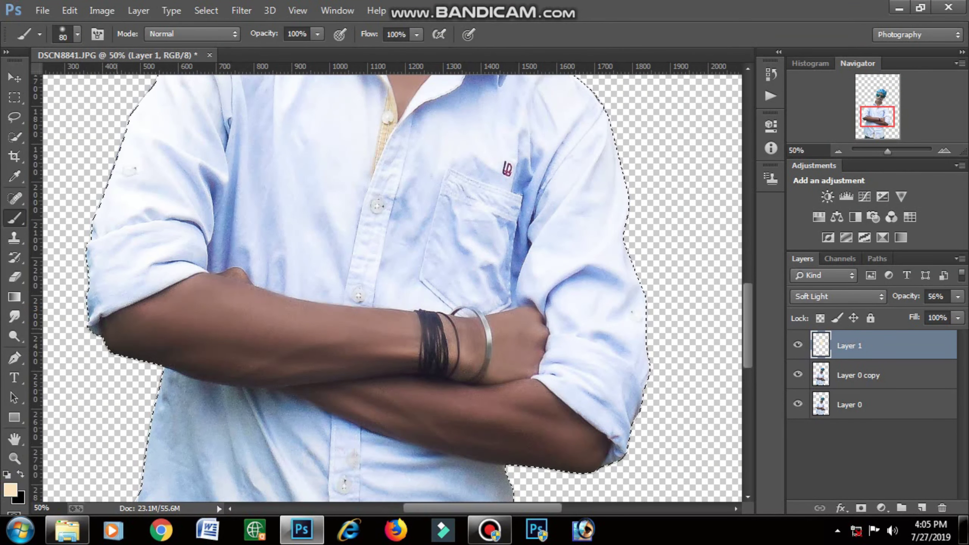
pyautogui.press(']')
pyautogui.press(']')
pyautogui.press(']')
pyautogui.moveTo(130, 332)
pyautogui.mouseDown()
pyautogui.moveTo(229, 282)
pyautogui.moveTo(240, 294)
pyautogui.moveTo(141, 355)
pyautogui.moveTo(263, 376)
pyautogui.moveTo(377, 372)
pyautogui.moveTo(404, 359)
pyautogui.moveTo(402, 324)
pyautogui.moveTo(247, 305)
pyautogui.mouseUp()
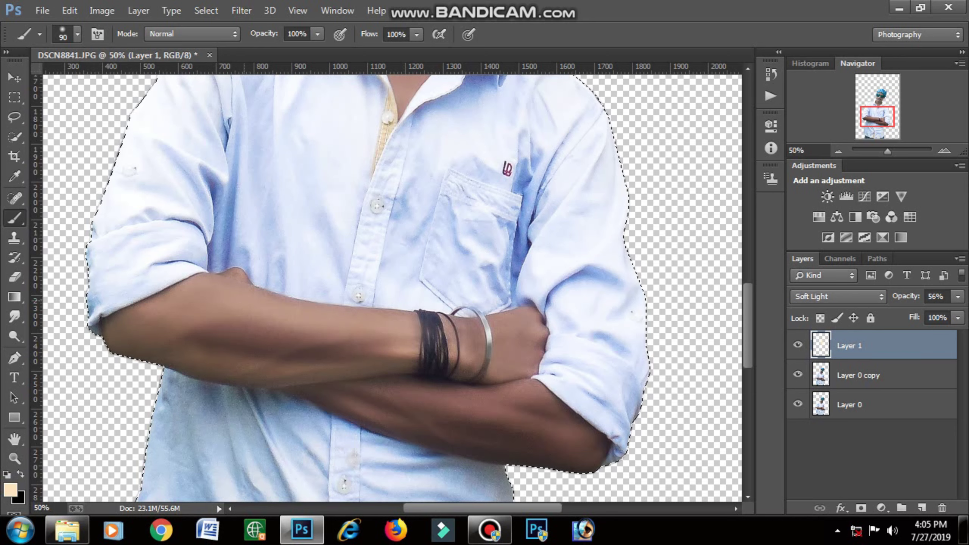
pyautogui.moveTo(290, 330)
pyautogui.mouseDown()
pyautogui.moveTo(198, 332)
pyautogui.moveTo(259, 346)
pyautogui.moveTo(387, 346)
pyautogui.moveTo(305, 363)
pyautogui.mouseUp()
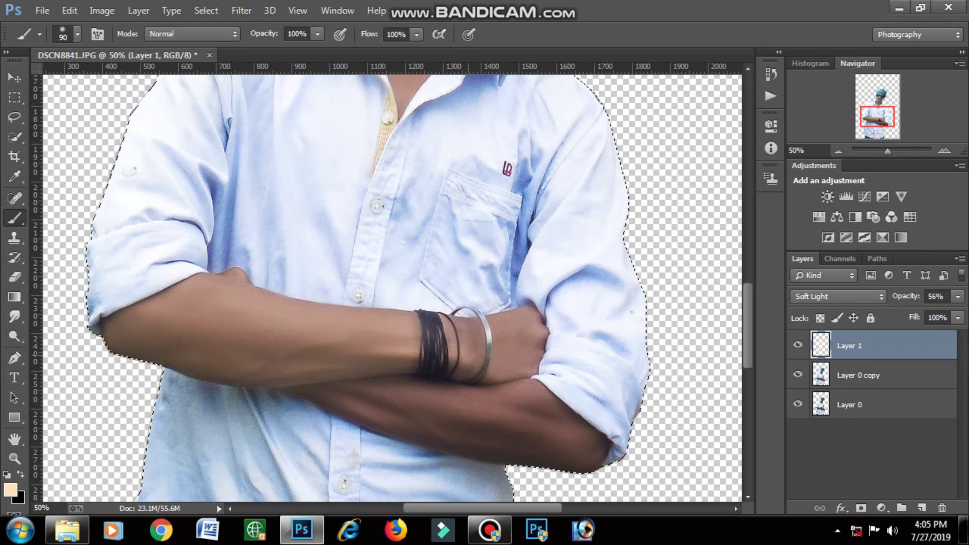
pyautogui.moveTo(469, 324); pyautogui.dragTo(457, 339)
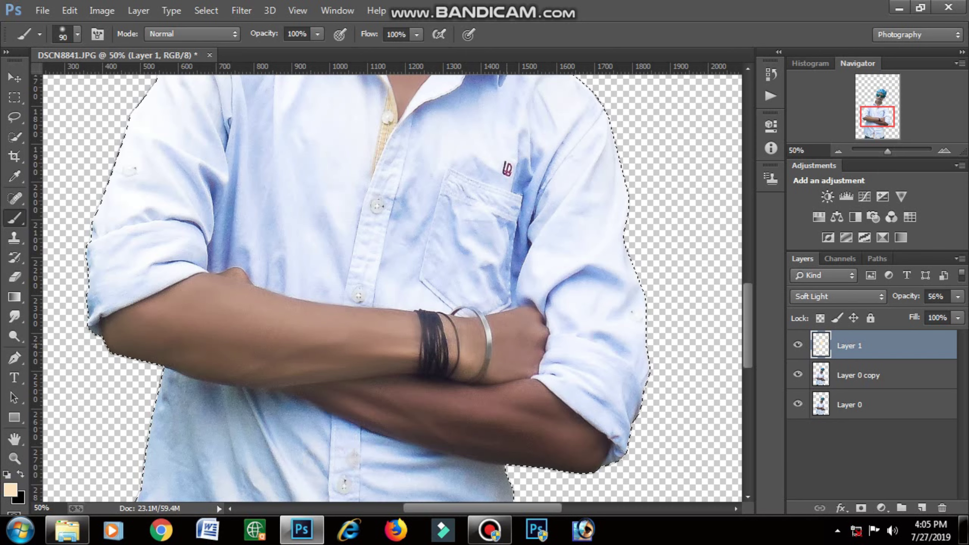
pyautogui.moveTo(496, 315)
pyautogui.mouseDown()
pyautogui.moveTo(512, 332)
pyautogui.moveTo(503, 378)
pyautogui.moveTo(534, 312)
pyautogui.moveTo(507, 385)
pyautogui.mouseUp()
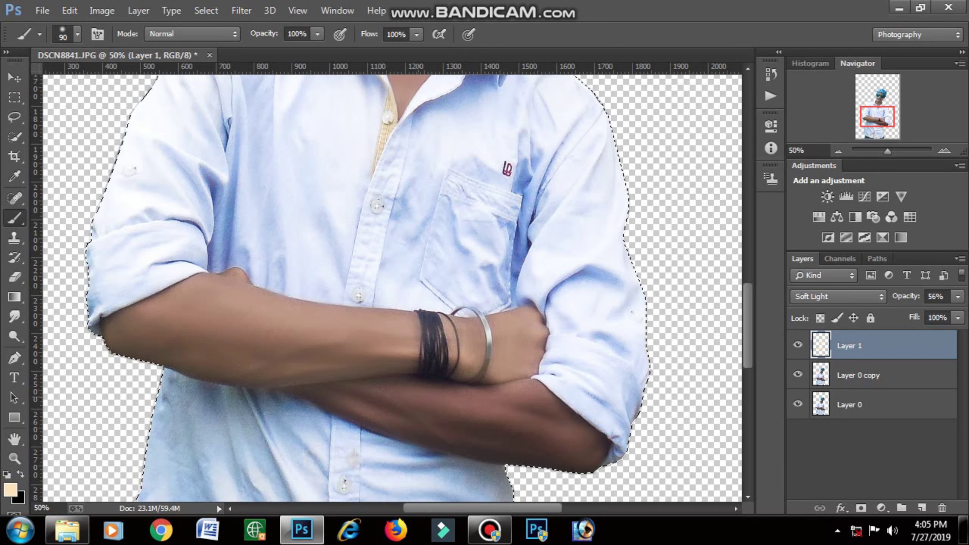
pyautogui.moveTo(312, 395)
pyautogui.mouseDown()
pyautogui.moveTo(378, 420)
pyautogui.moveTo(564, 460)
pyautogui.moveTo(595, 462)
pyautogui.moveTo(603, 443)
pyautogui.moveTo(519, 397)
pyautogui.moveTo(367, 385)
pyautogui.moveTo(565, 446)
pyautogui.moveTo(508, 416)
pyautogui.mouseUp()
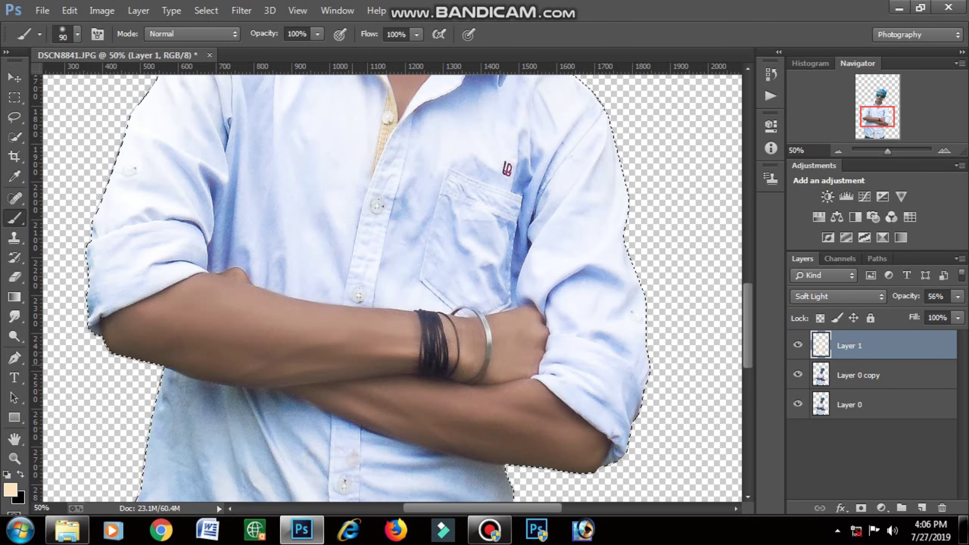
pyautogui.hotkey('ctrl', '-')
pyautogui.hotkey('ctrl', '-')
pyautogui.hotkey('ctrl', '-')
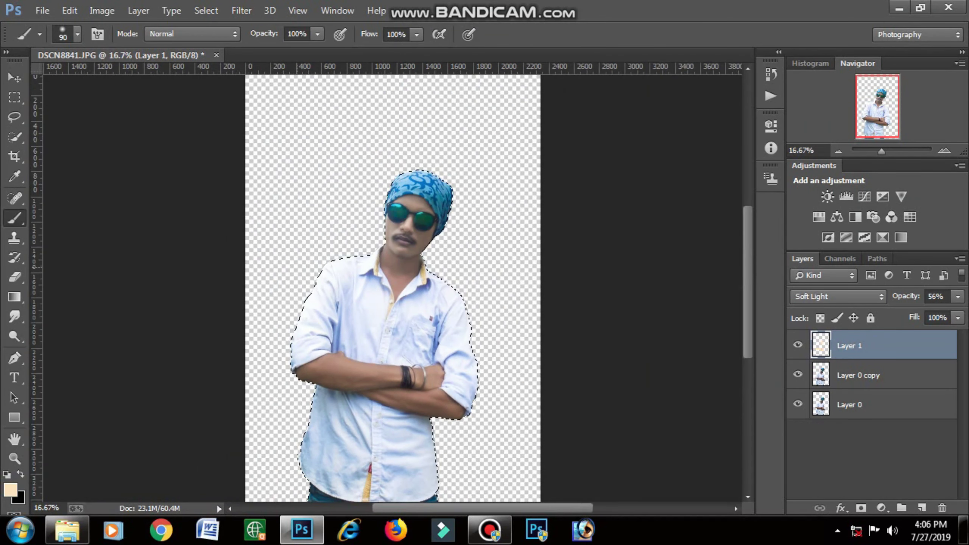
# Apply Hue/Saturation with Hue +6 and Saturation -40
pyautogui.click(102, 11)
pyautogui.moveTo(125, 49)
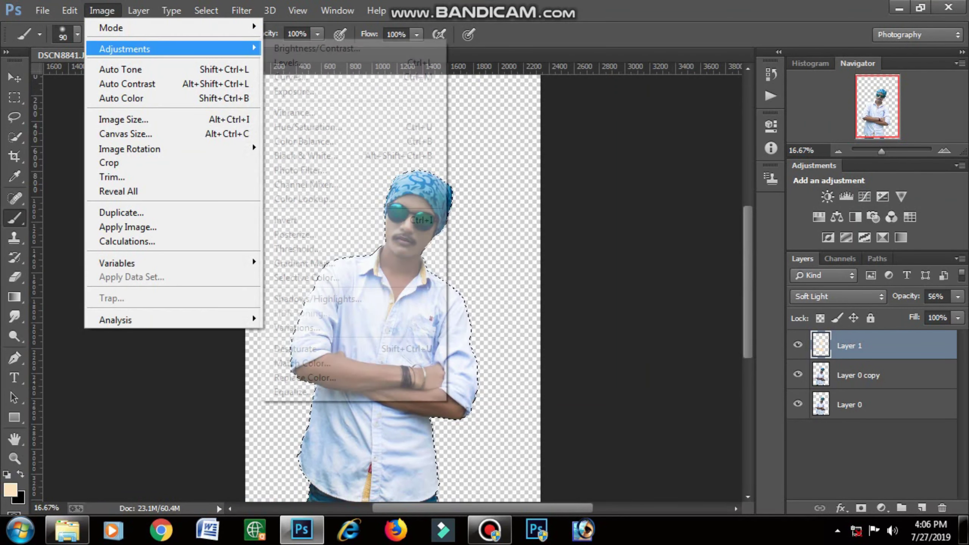
pyautogui.click(307, 126)
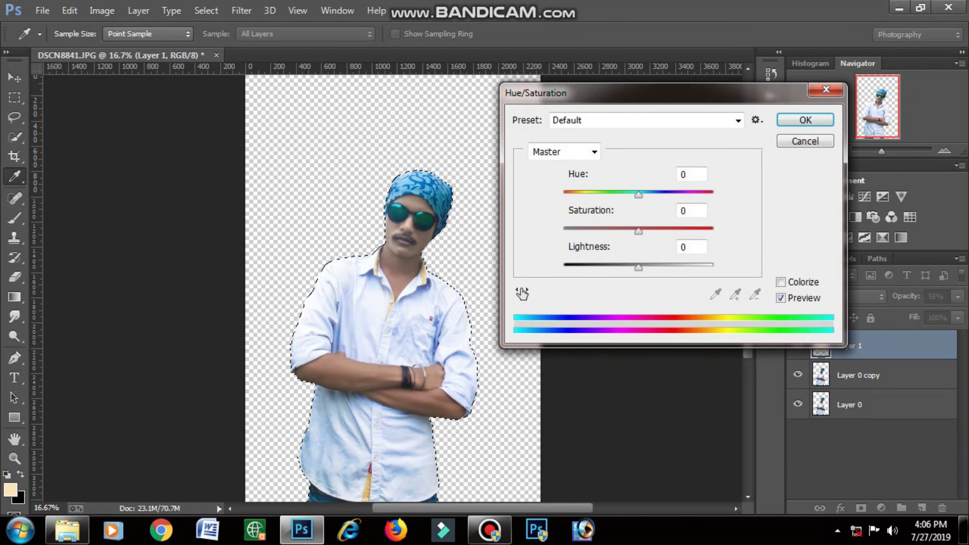
pyautogui.press('Down')
pyautogui.press('Down')
pyautogui.press('Down')
pyautogui.press('Down')
pyautogui.press('Up')
pyautogui.press('Up')
pyautogui.press('Up')
pyautogui.press('Up')
pyautogui.press('Up')
pyautogui.press('Up')
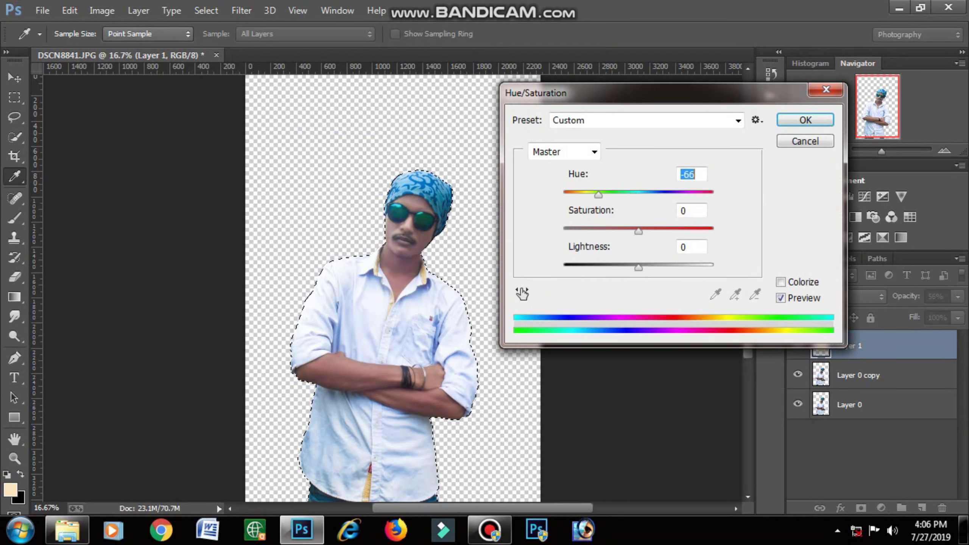
pyautogui.press('Up')
pyautogui.press('Up')
pyautogui.press('Up')
pyautogui.press('Up')
pyautogui.hotkey('shift', 'Down')
pyautogui.hotkey('shift', 'Down')
pyautogui.hotkey('shift', 'Down')
pyautogui.press('Down')
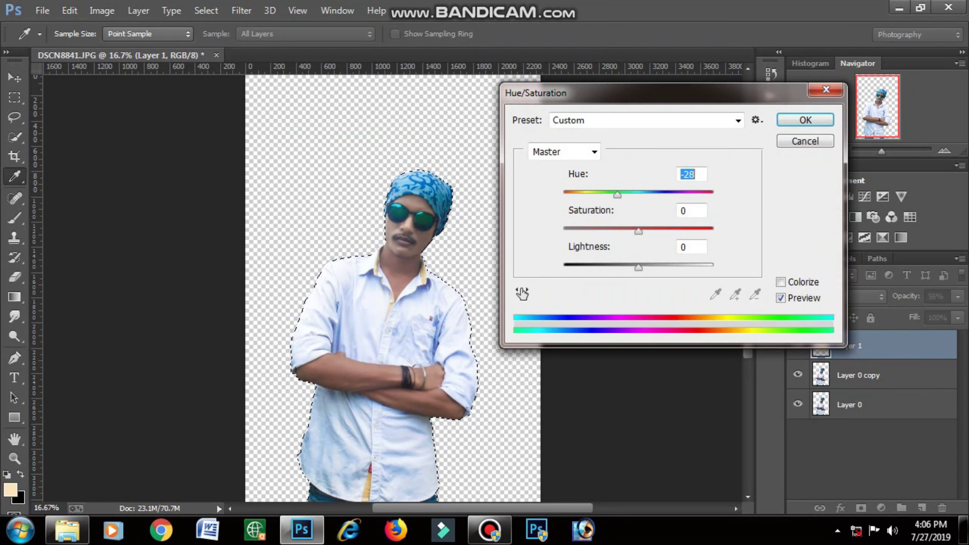
pyautogui.hotkey('shift', 'Up')
pyautogui.hotkey('shift', 'Up')
pyautogui.hotkey('shift', 'Up')
pyautogui.press('Up')
pyautogui.press('Up')
pyautogui.press('Up')
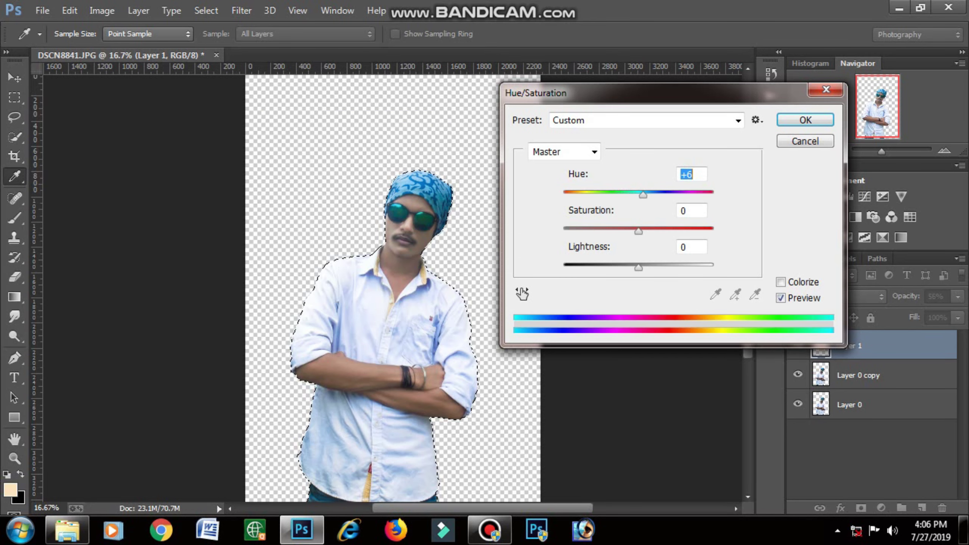
pyautogui.press('Tab')
pyautogui.hotkey('shift', 'Down')
pyautogui.hotkey('shift', 'Down')
pyautogui.hotkey('shift', 'Down')
pyautogui.hotkey('shift', 'Down')
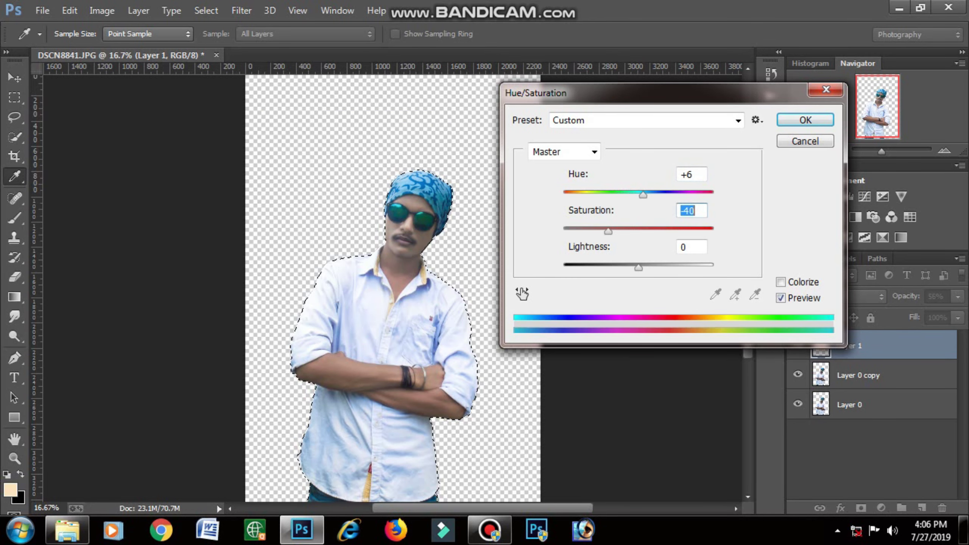
pyautogui.press('Return')
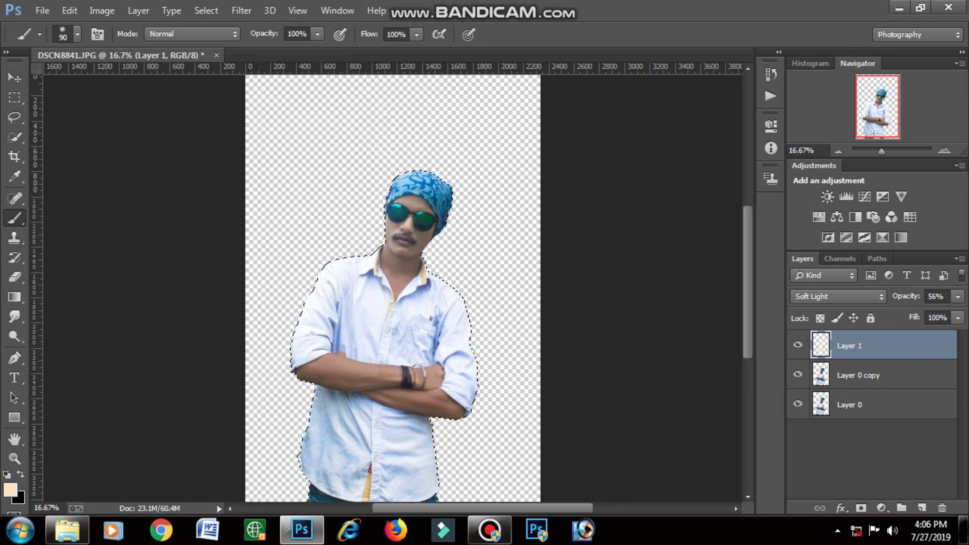
# Lower Layer 1's opacity to 26%
pyautogui.click(958, 296)
pyautogui.moveTo(929, 314); pyautogui.dragTo(900, 314)
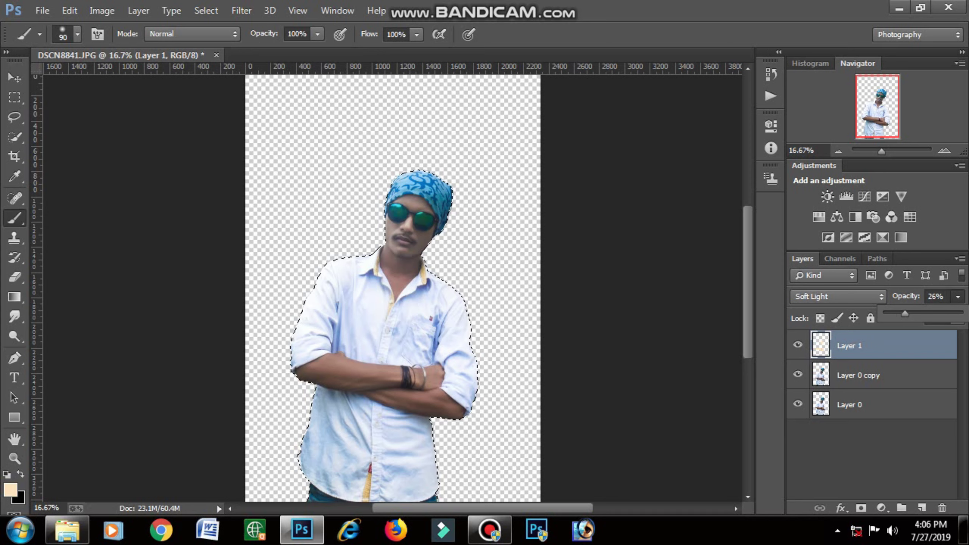
pyautogui.press('Return')
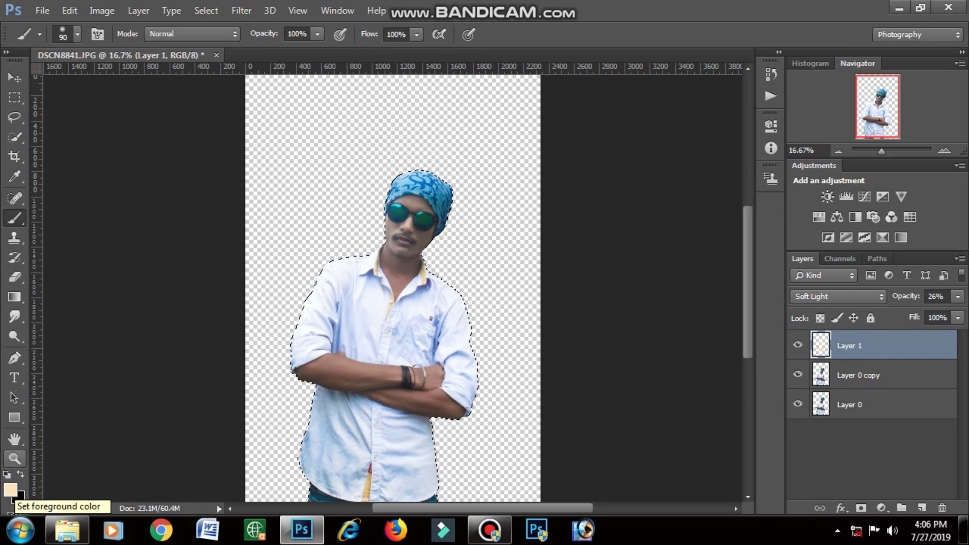
# Raise Layer 1's Hue/Saturation Lightness to +46 and confirm
pyautogui.click(102, 10)
pyautogui.moveTo(124, 48)
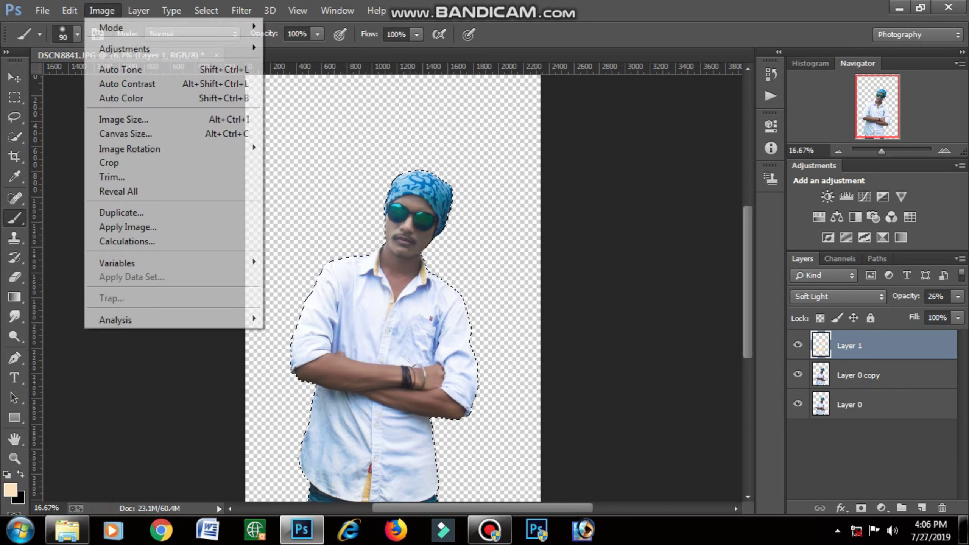
pyautogui.click(307, 127)
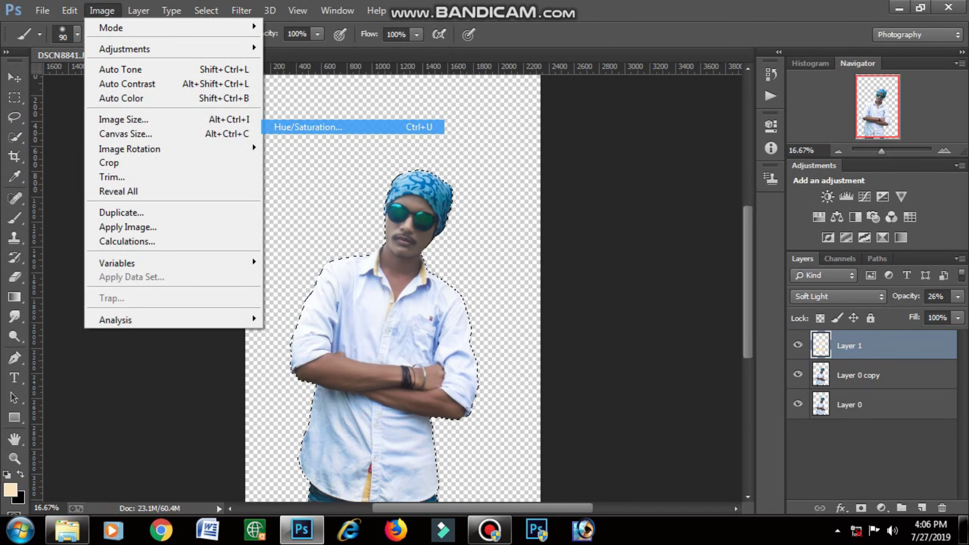
pyautogui.hotkey('shift', 'Up')
pyautogui.hotkey('shift', 'Up')
pyautogui.hotkey('shift', 'Up')
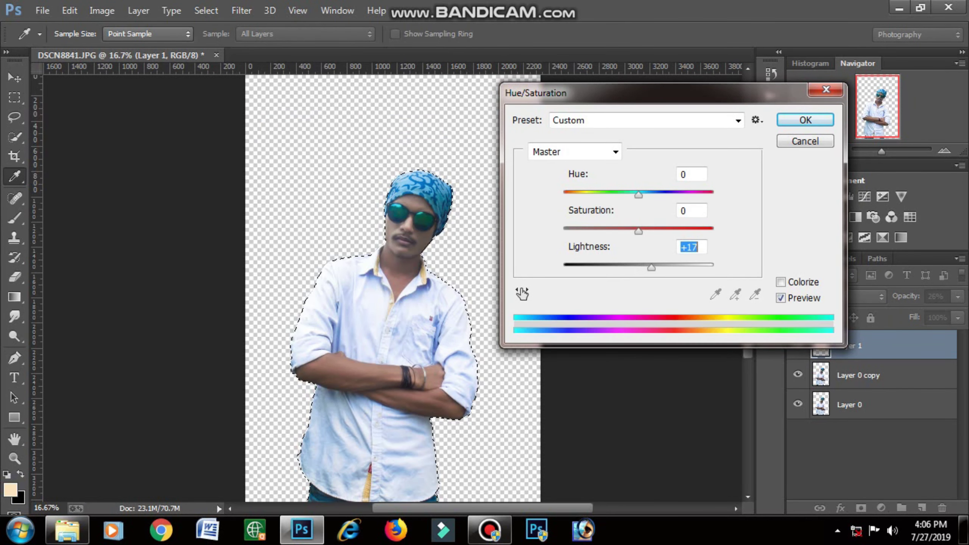
pyautogui.hotkey('shift', 'Down')
pyautogui.hotkey('shift', 'Down')
pyautogui.hotkey('shift', 'Down')
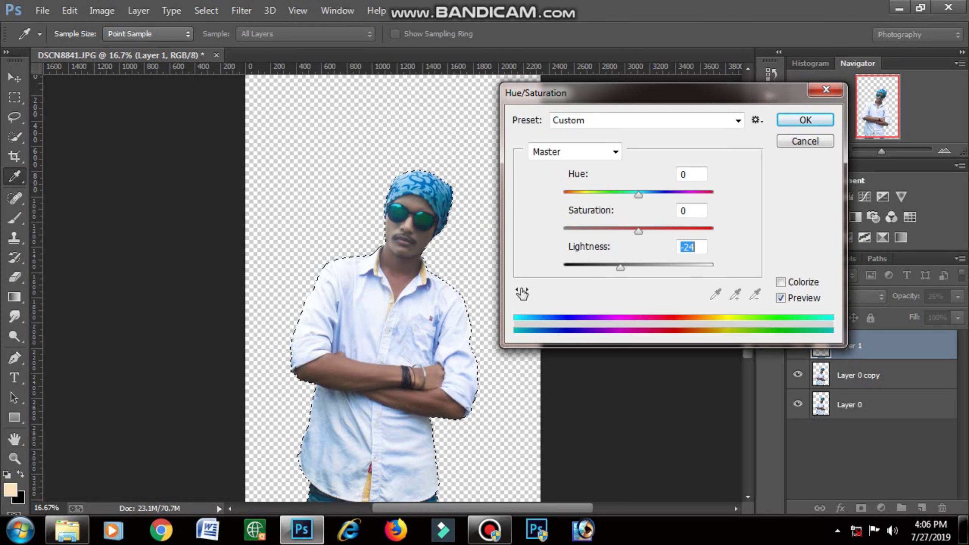
pyautogui.hotkey('shift', 'Down')
pyautogui.hotkey('shift', 'Down')
pyautogui.hotkey('shift', 'Down')
pyautogui.press('Down')
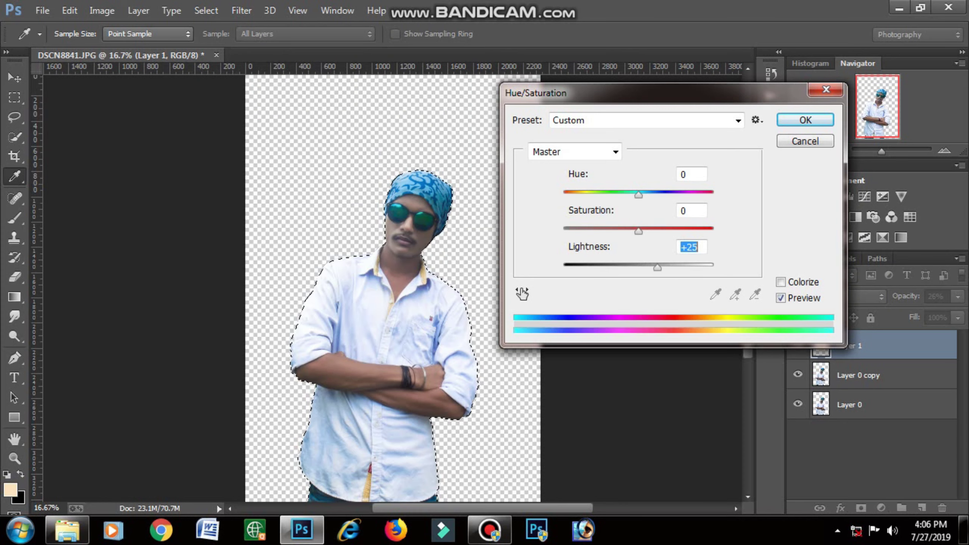
pyautogui.hotkey('shift', 'Up')
pyautogui.hotkey('shift', 'Up')
pyautogui.press('Up')
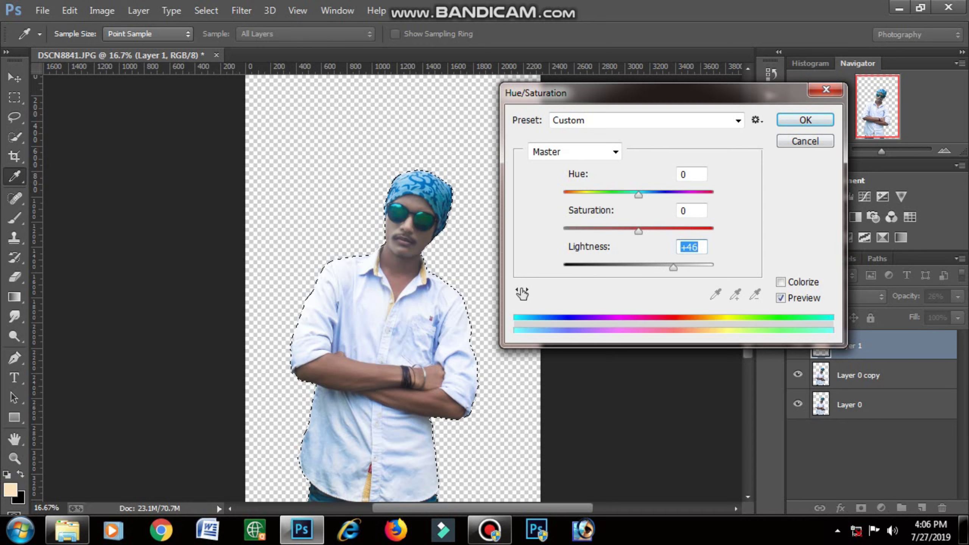
pyautogui.press('Return')
# Merge the layers into Layer 0 and choose Dark Contrasts in Color Efex Pro 4
pyautogui.press('b')
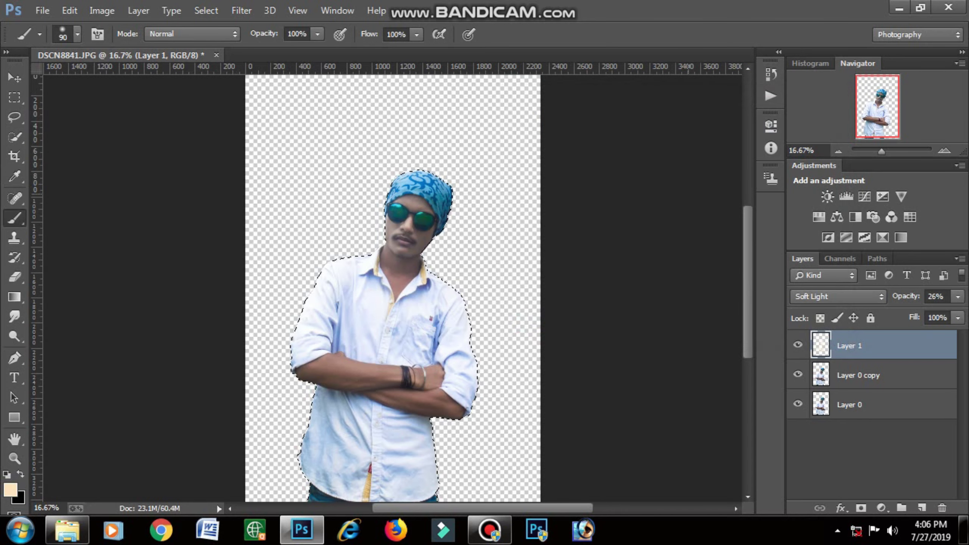
pyautogui.hotkey('ctrl', 'e')
pyautogui.hotkey('ctrl', 'e')
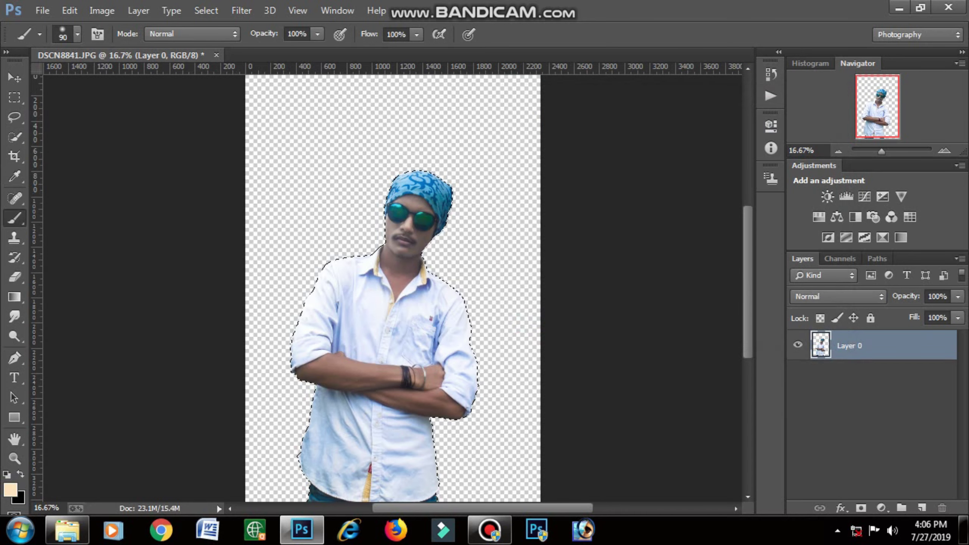
pyautogui.press('v')
pyautogui.hotkey('alt', 't')
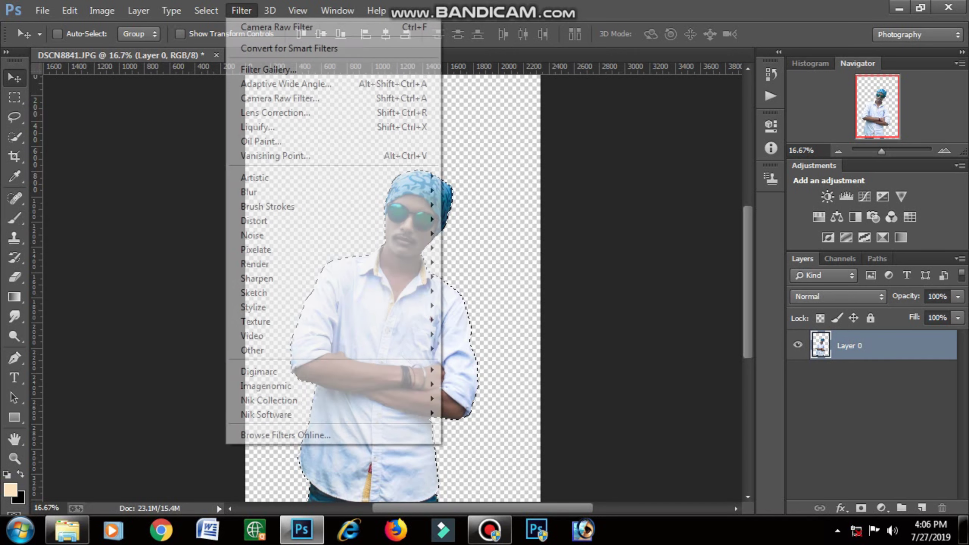
pyautogui.click(496, 400)
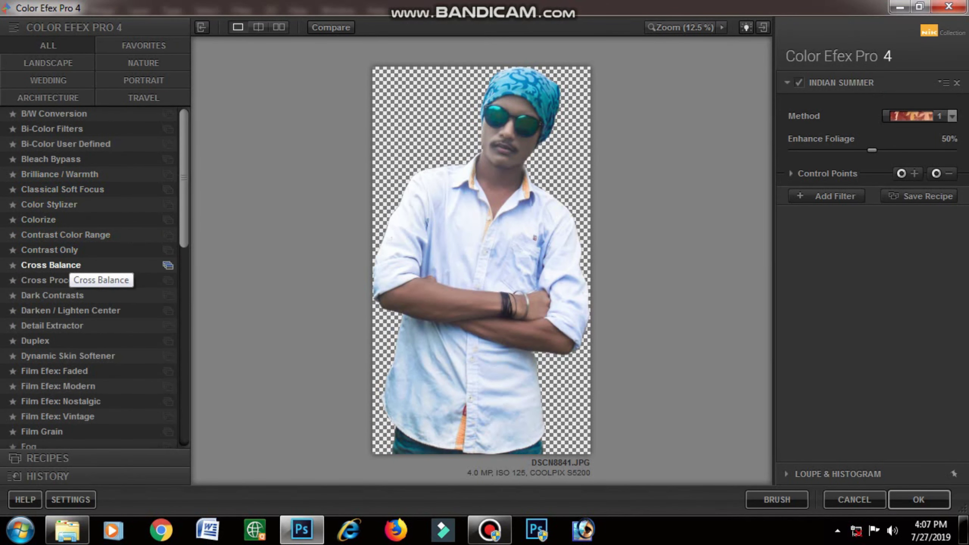
pyautogui.click(53, 295)
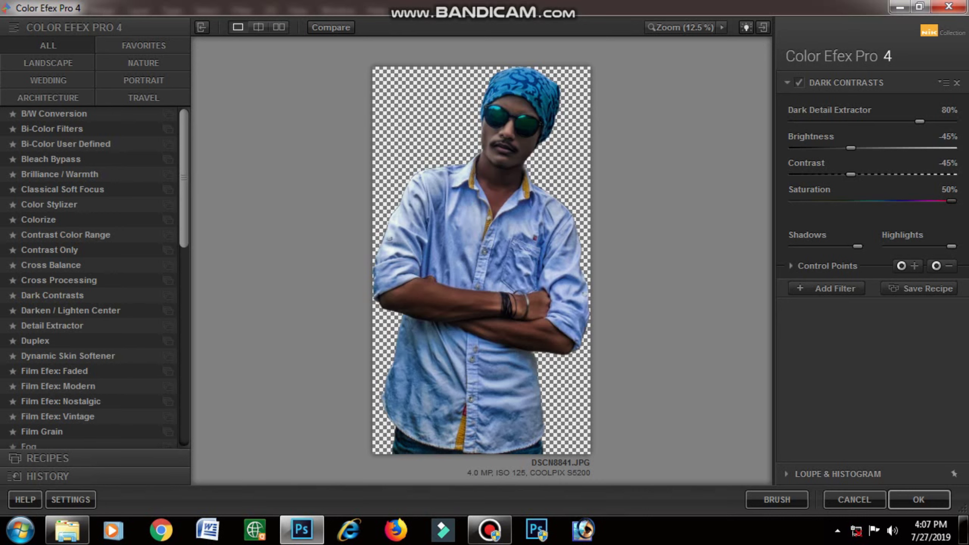
# Tune Dark Contrasts to 98% detail, -31% brightness, -63% contrast, 9% saturation; pin the sunglasses
pyautogui.moveTo(952, 201); pyautogui.dragTo(832, 201)
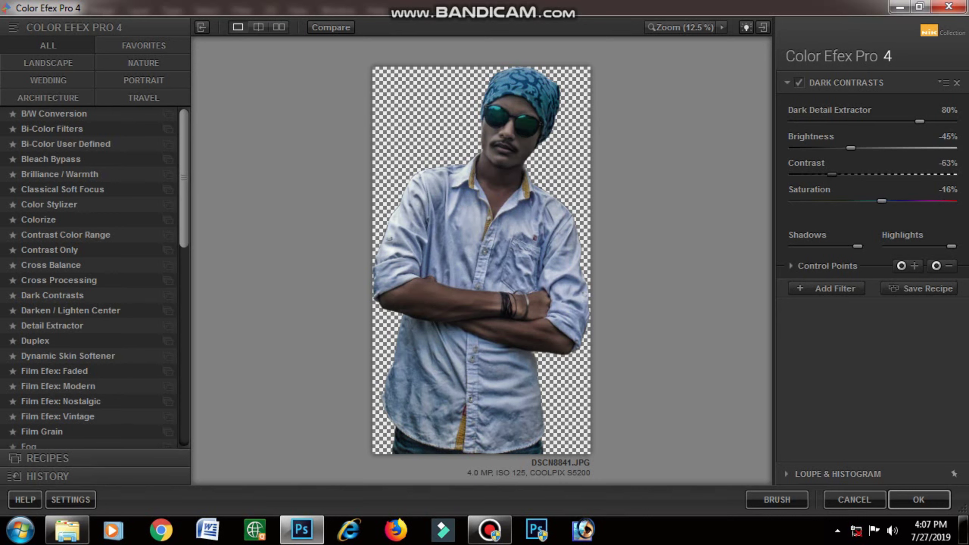
pyautogui.moveTo(850, 147); pyautogui.dragTo(874, 148)
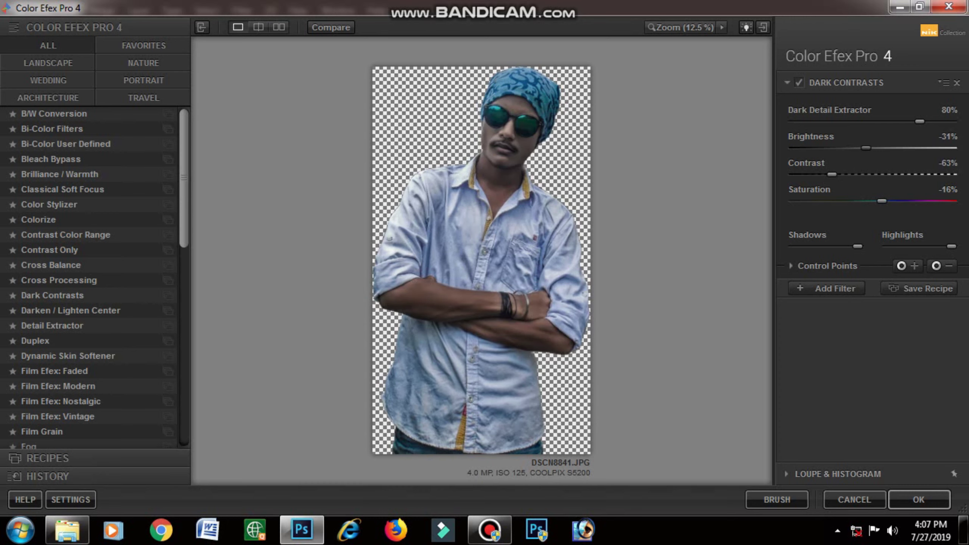
pyautogui.moveTo(942, 122); pyautogui.dragTo(948, 121)
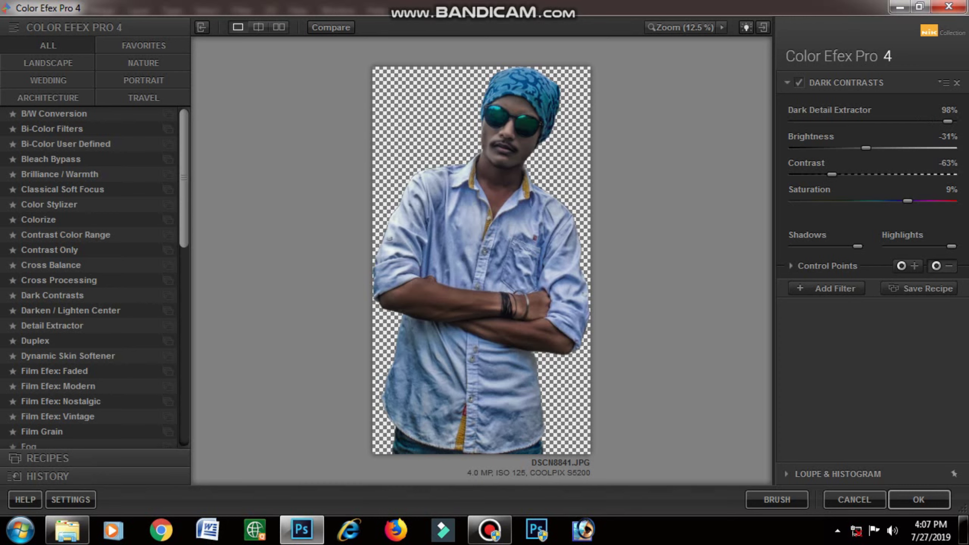
pyautogui.click(936, 265)
pyautogui.click(512, 108)
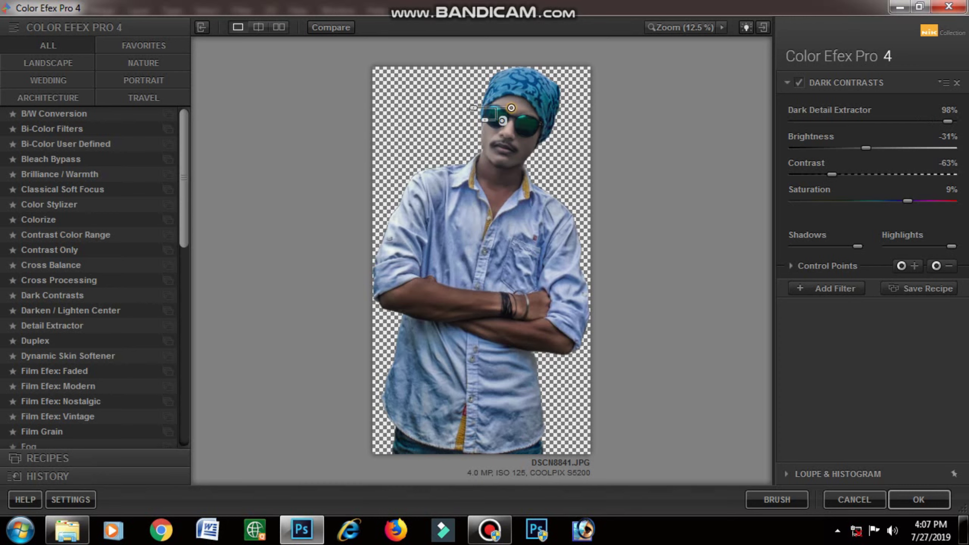
# Reposition the control point onto the face and add control points along the forearm
pyautogui.moveTo(511, 108)
pyautogui.mouseDown()
pyautogui.moveTo(525, 110)
pyautogui.moveTo(489, 166)
pyautogui.moveTo(500, 191)
pyautogui.moveTo(509, 168)
pyautogui.moveTo(400, 304)
pyautogui.moveTo(449, 315)
pyautogui.moveTo(489, 306)
pyautogui.moveTo(466, 300)
pyautogui.moveTo(472, 319)
pyautogui.moveTo(539, 344)
pyautogui.moveTo(540, 304)
pyautogui.moveTo(520, 304)
pyautogui.moveTo(560, 346)
pyautogui.mouseUp()
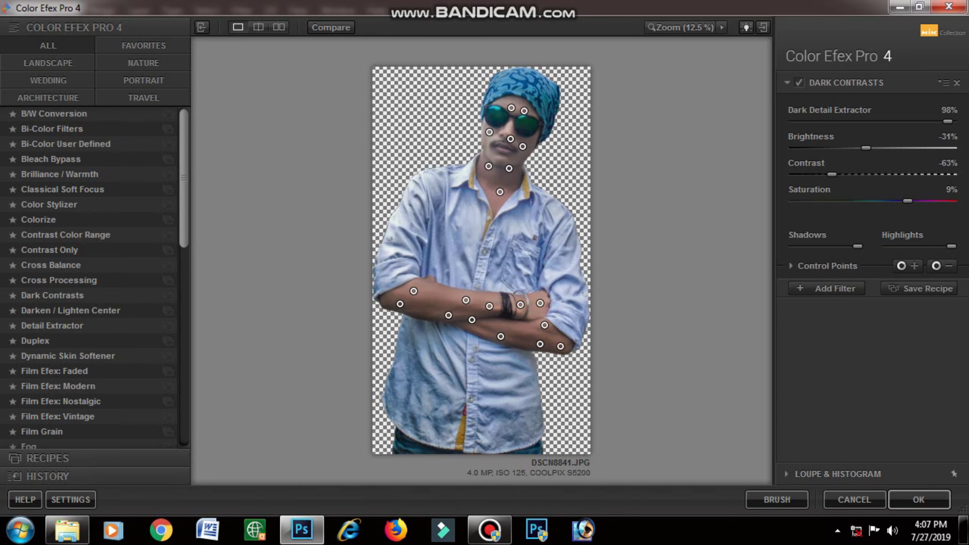
pyautogui.moveTo(501, 336)
pyautogui.mouseDown()
pyautogui.moveTo(516, 337)
pyautogui.moveTo(481, 326)
pyautogui.moveTo(483, 303)
pyautogui.moveTo(428, 300)
pyautogui.mouseUp()
pyautogui.moveTo(415, 310); pyautogui.dragTo(386, 303)
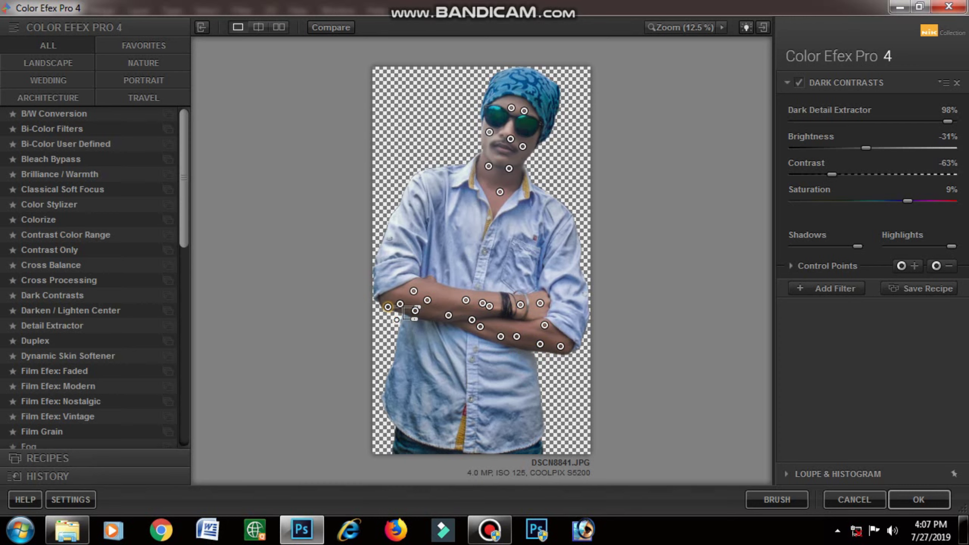
# Add a second, empty filter slot after Dark Contrasts
pyautogui.click(826, 288)
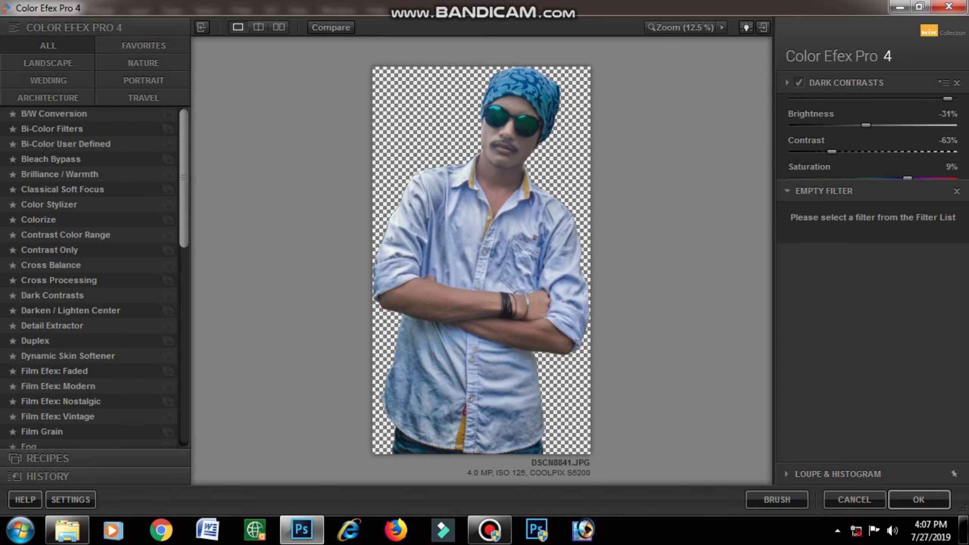
pyautogui.scroll(-2, 114, 264)
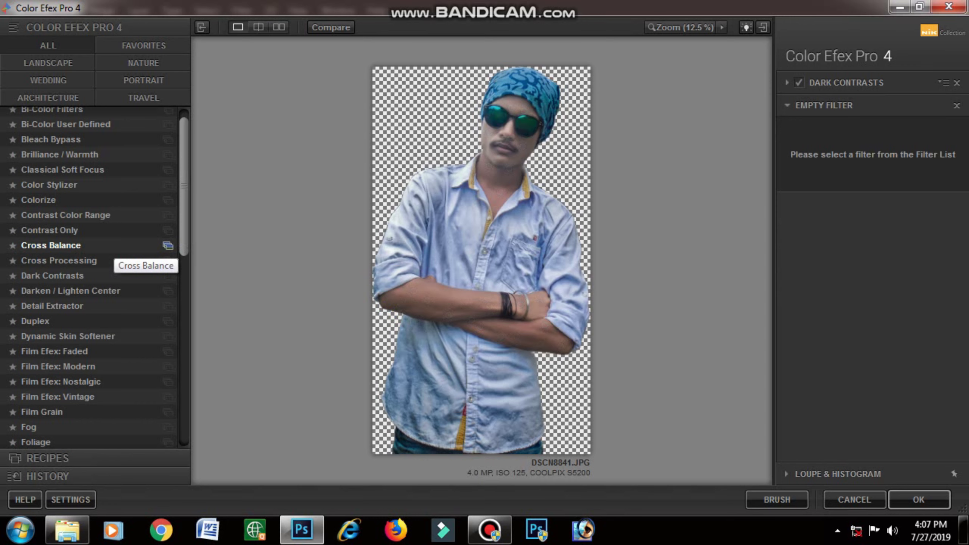
pyautogui.scroll(-4, 114, 264)
pyautogui.scroll(-3, 114, 252)
# Accept the Color Efex Pro 4 Dark Contrasts result back into Photoshop
pyautogui.click(919, 499)
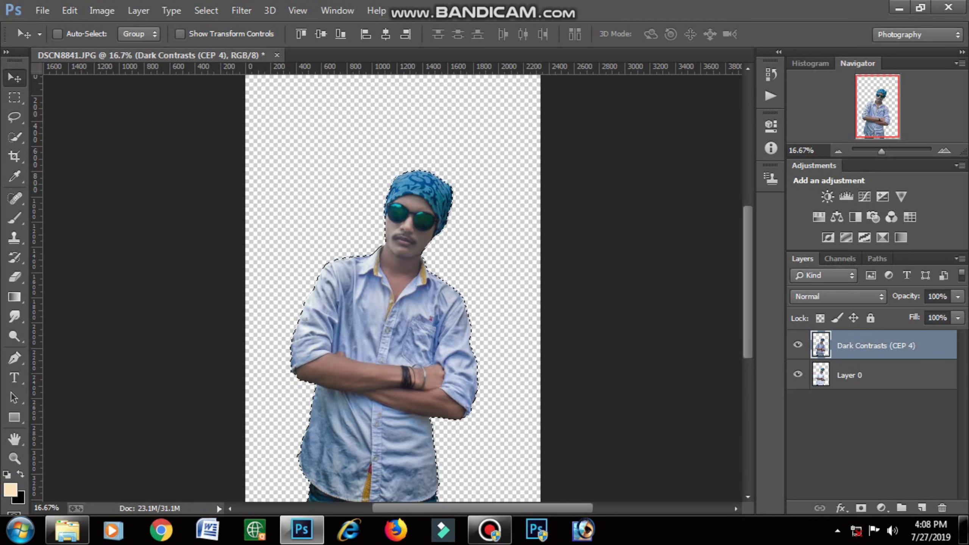
# Open the Camera Raw Filter and set Contrast to +25
pyautogui.hotkey('ctrl', 'z')
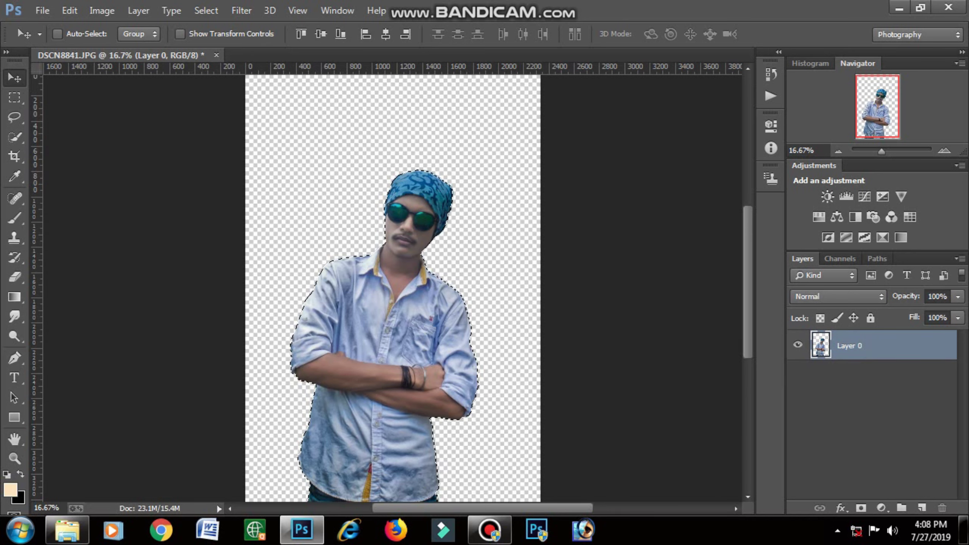
pyautogui.click(489, 530)
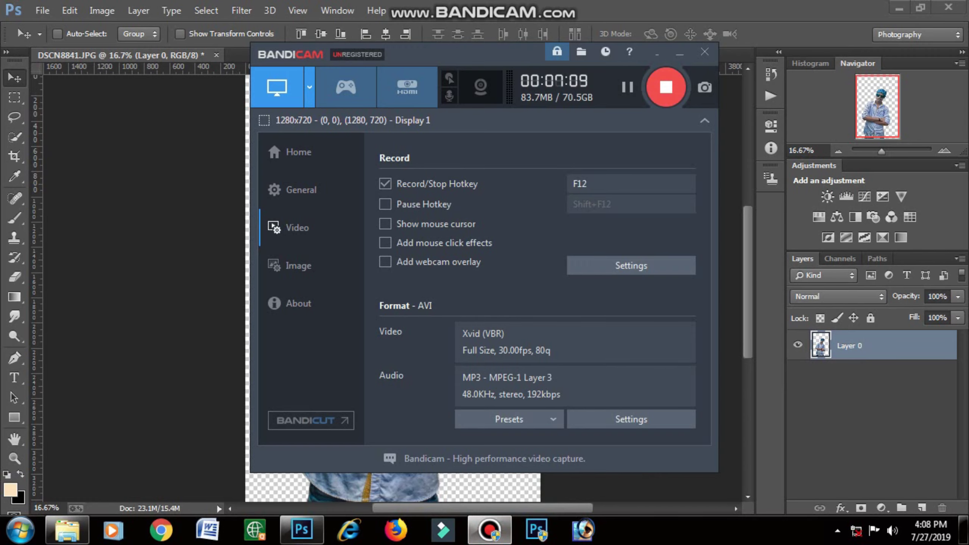
pyautogui.click(679, 54)
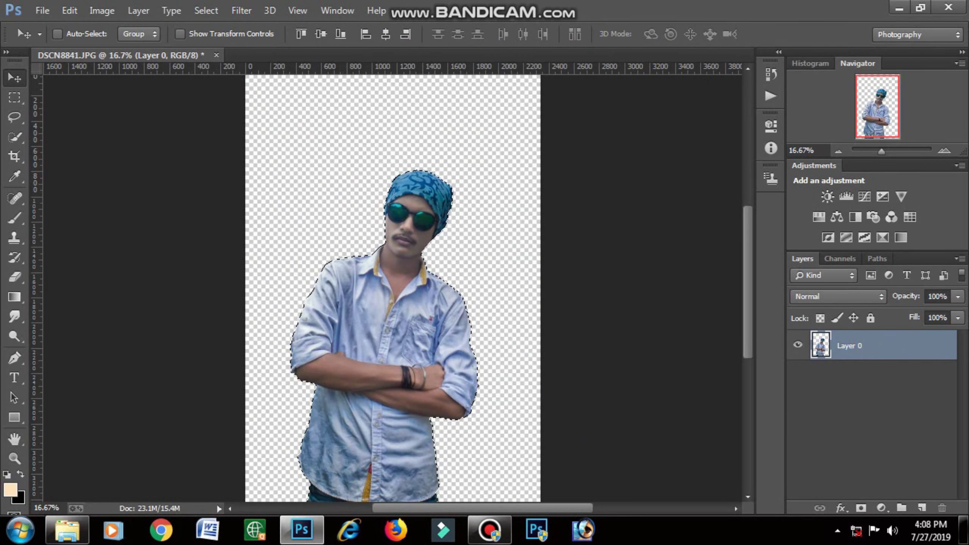
pyautogui.click(241, 10)
pyautogui.click(280, 98)
pyautogui.click(844, 331)
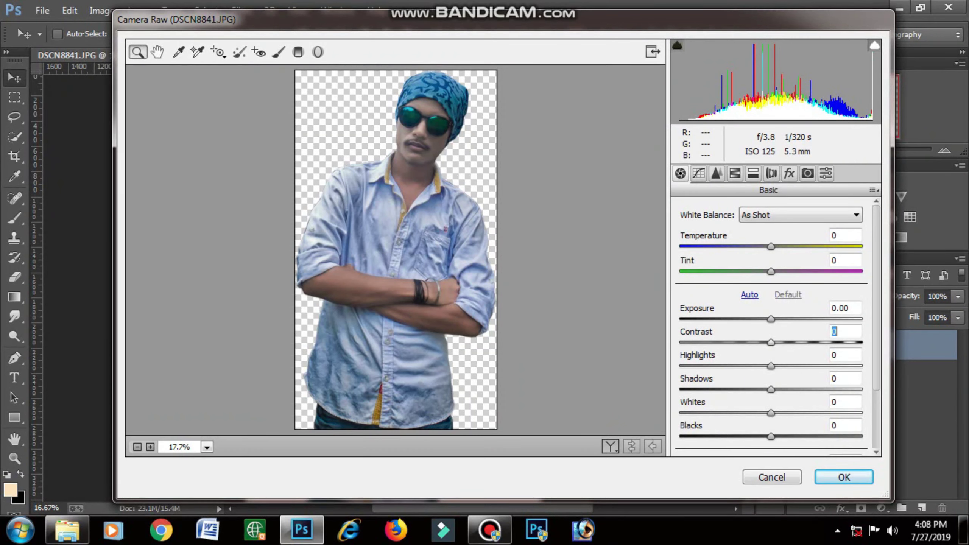
pyautogui.write('26')
pyautogui.press('Return')
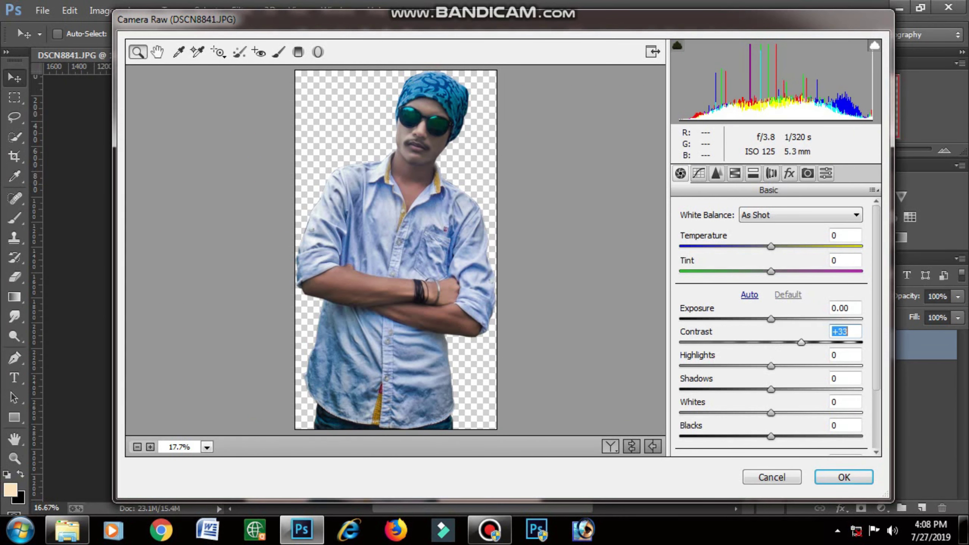
pyautogui.press('Down')
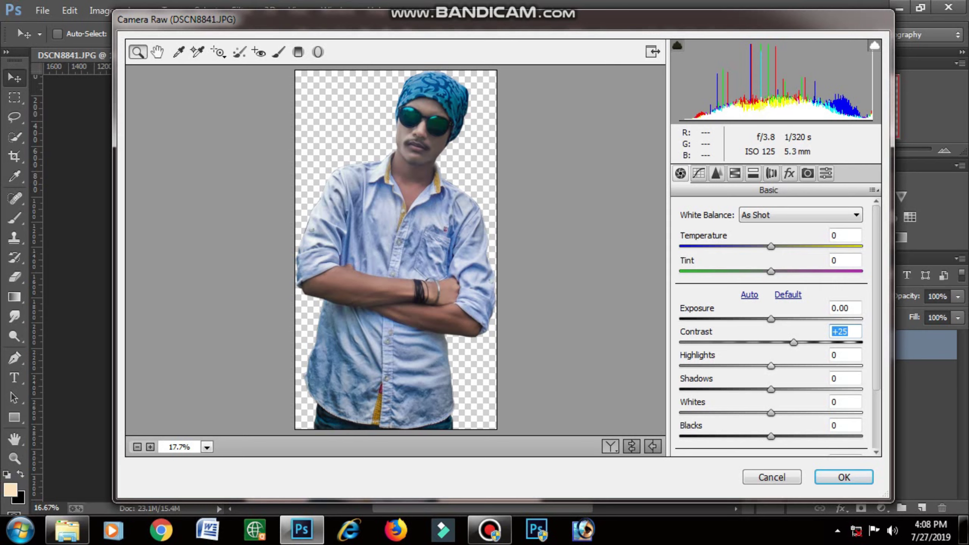
# Set Highlights to -67 and Shadows to +37
pyautogui.press('Tab')
pyautogui.write('-100')
pyautogui.press('Return')
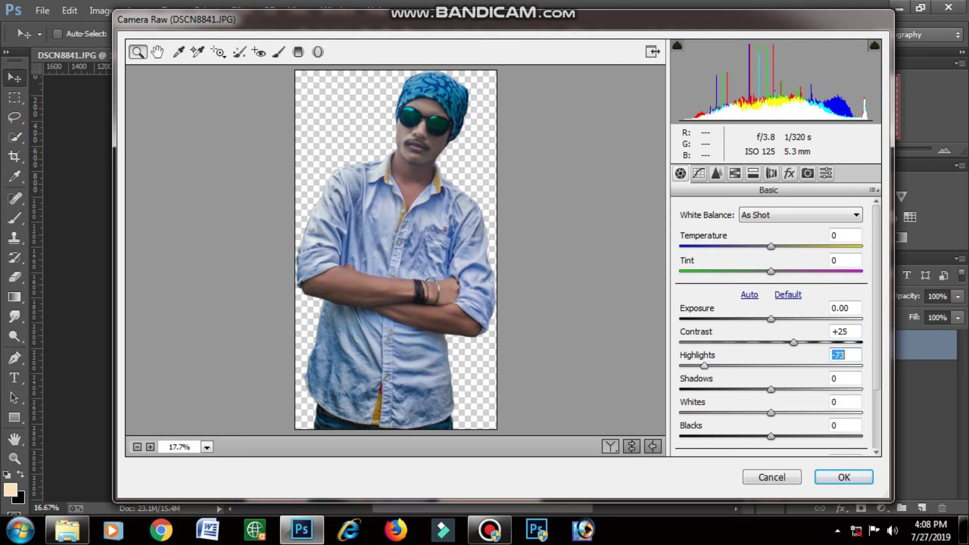
pyautogui.write('-67')
pyautogui.press('Return')
pyautogui.press('Tab')
pyautogui.write('36')
pyautogui.press('Return')
pyautogui.press('Up')
pyautogui.press('Up')
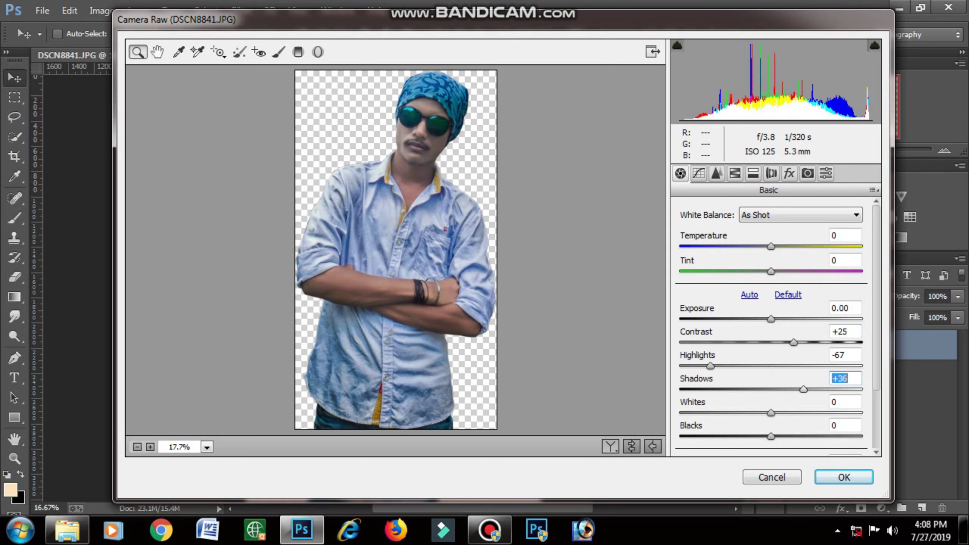
pyautogui.press('Up')
pyautogui.press('Up')
pyautogui.press('Up')
pyautogui.press('Up')
pyautogui.press('Up')
pyautogui.press('Up')
pyautogui.write('37')
pyautogui.press('Return')
# Set Whites +16, Blacks +15, raise Clarity, and apply the Camera Raw grade
pyautogui.press('Tab')
pyautogui.write('41')
pyautogui.press('Return')
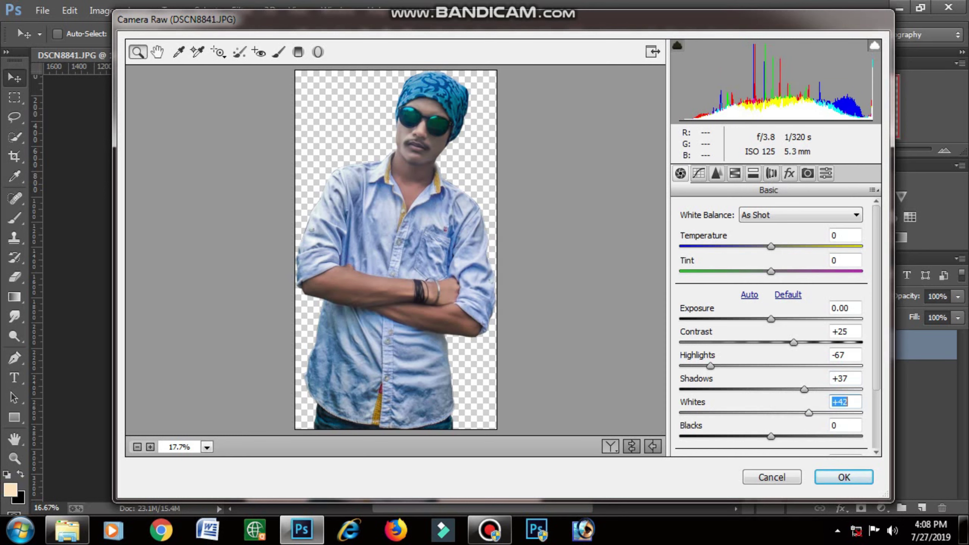
pyautogui.write('16')
pyautogui.press('Return')
pyautogui.press('Tab')
pyautogui.write('16')
pyautogui.press('Return')
pyautogui.write('15')
pyautogui.press('Return')
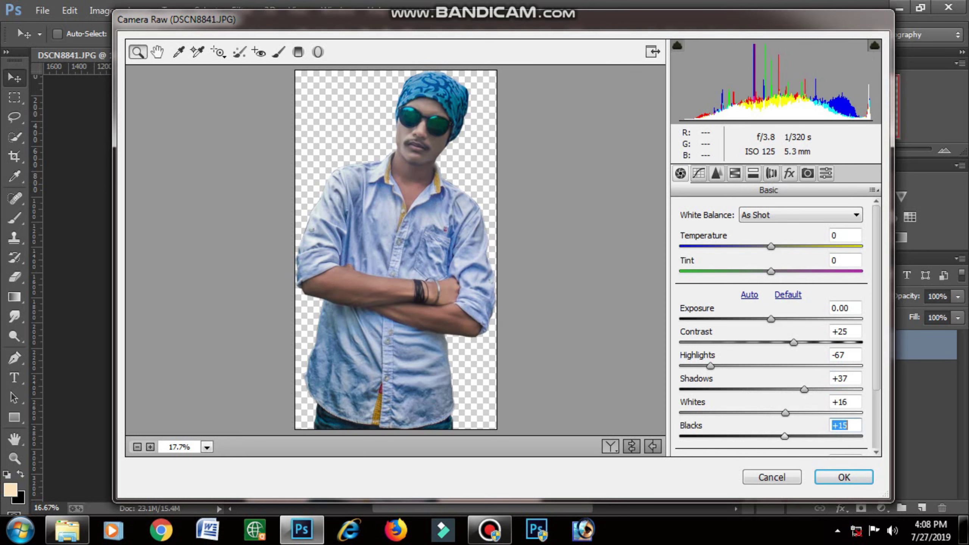
pyautogui.press('Tab')
pyautogui.write('35')
pyautogui.press('Return')
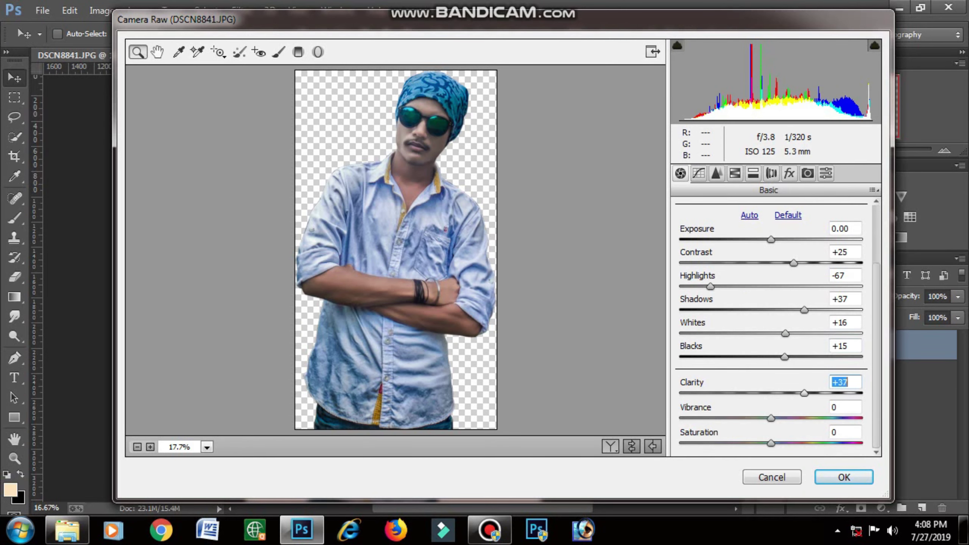
pyautogui.press('Return')
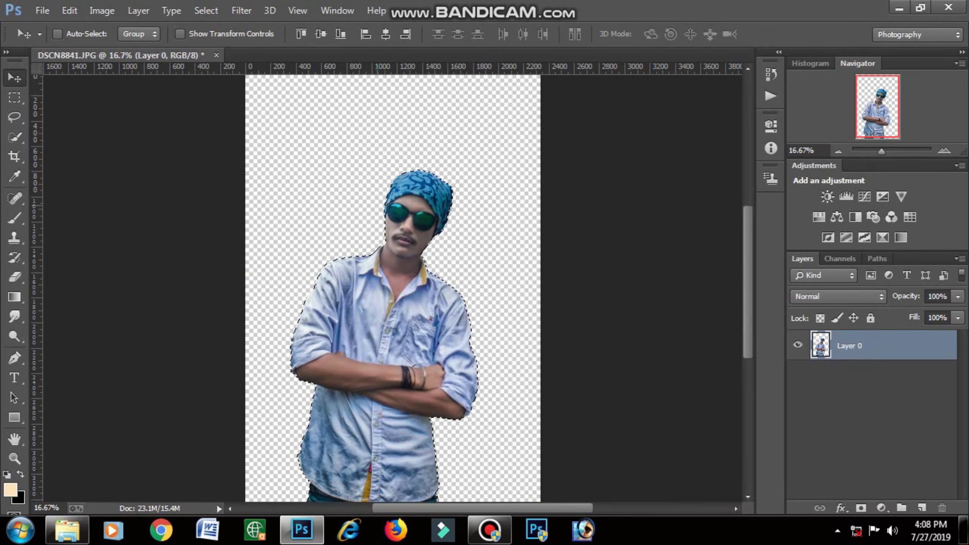
# Deselect the man and place the muna forest photo into the document
pyautogui.hotkey('ctrl', '-')
pyautogui.click(206, 10)
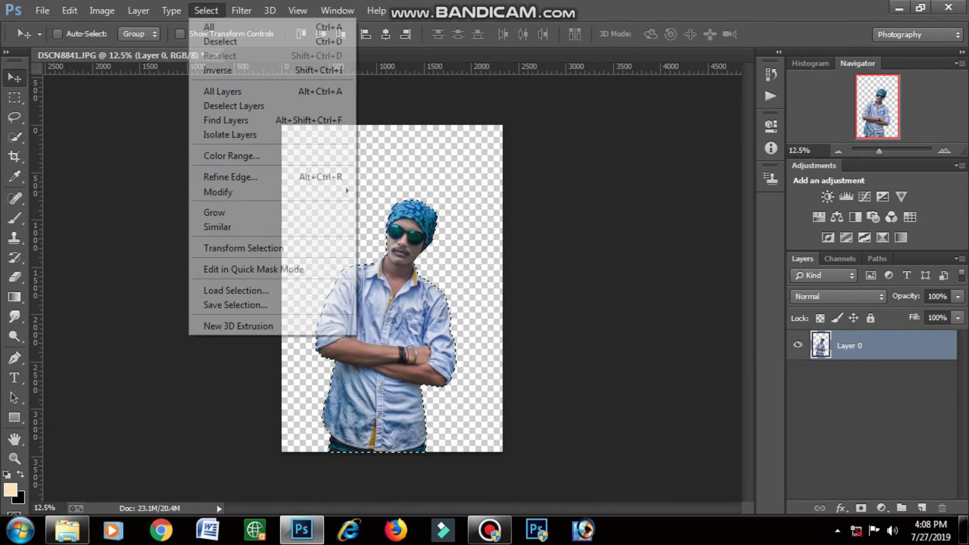
pyautogui.click(221, 41)
pyautogui.click(42, 10)
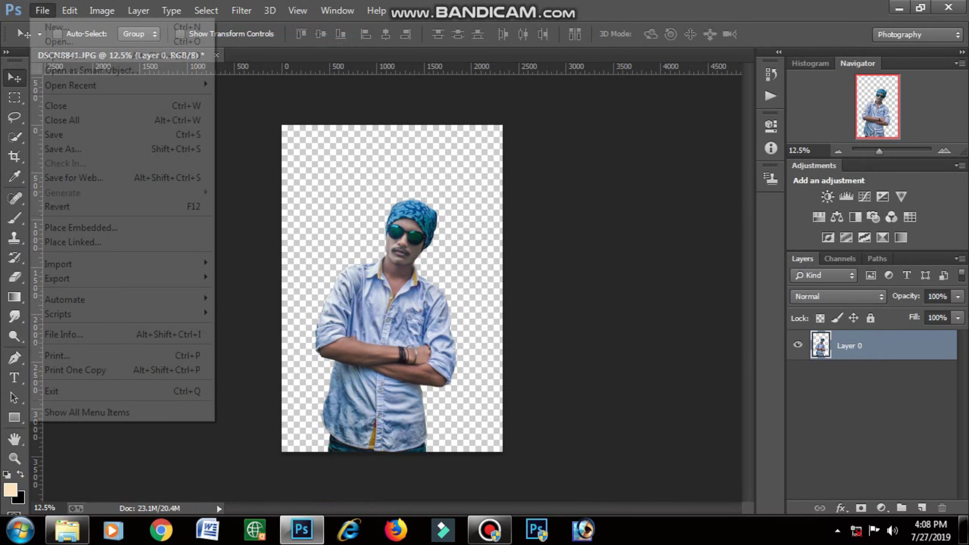
pyautogui.click(82, 227)
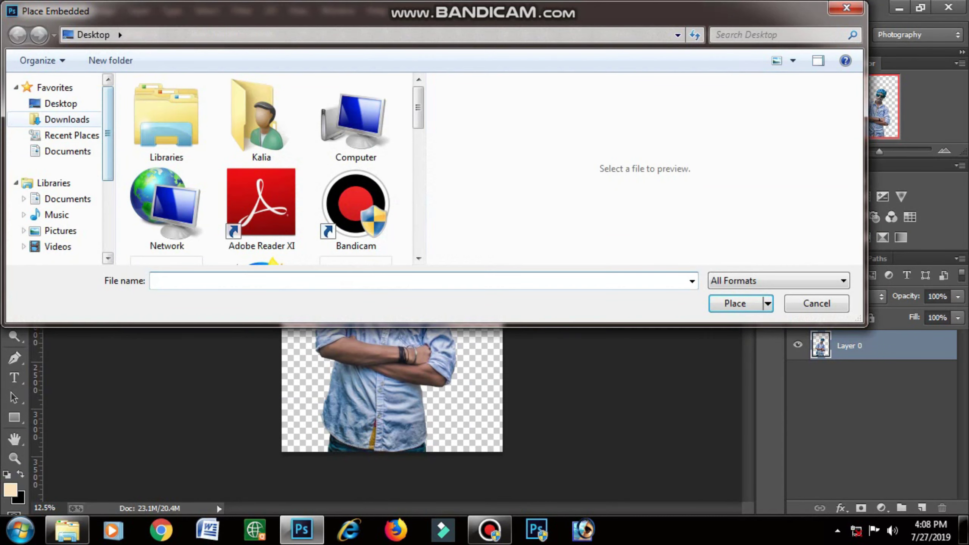
pyautogui.scroll(-2, 267, 115)
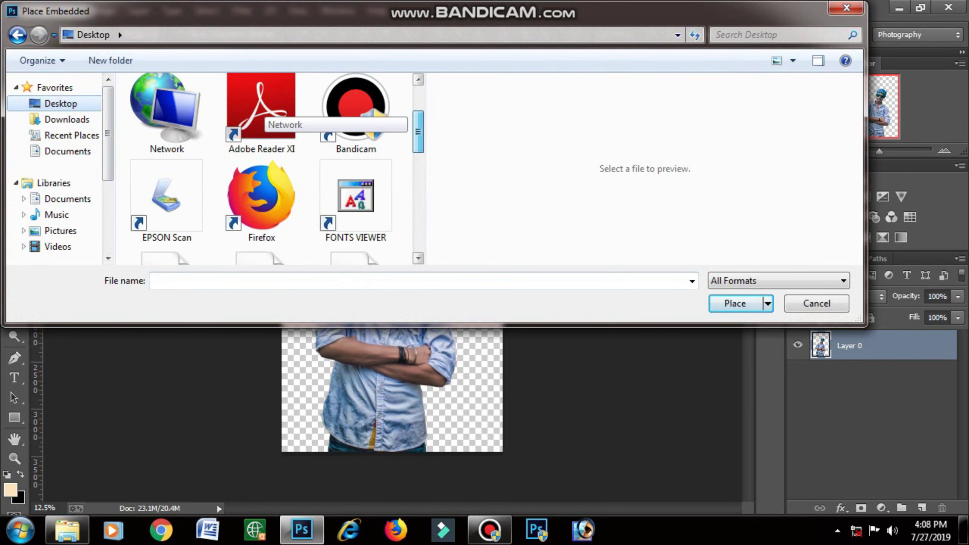
pyautogui.scroll(-3, 267, 114)
pyautogui.scroll(-2, 267, 115)
pyautogui.scroll(-1, 260, 152)
pyautogui.click(259, 194)
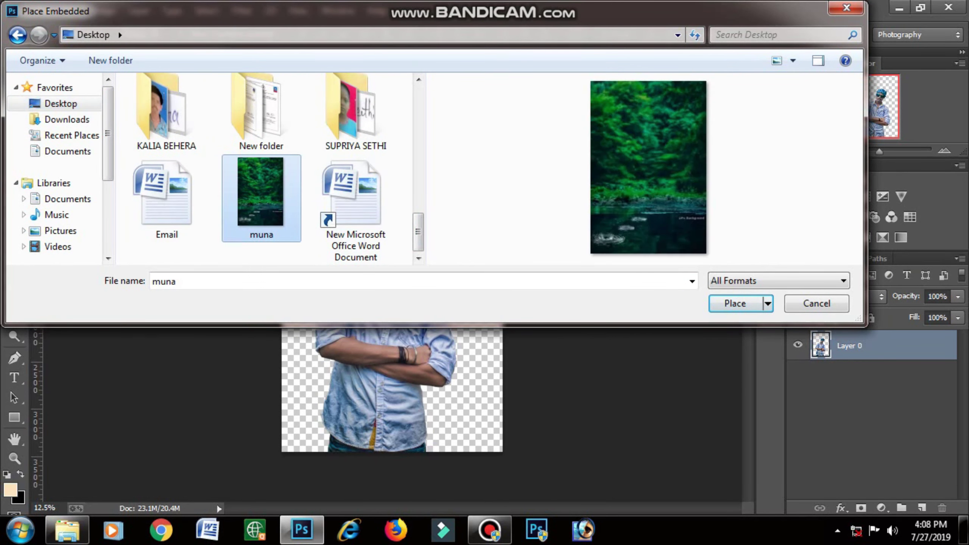
pyautogui.click(735, 303)
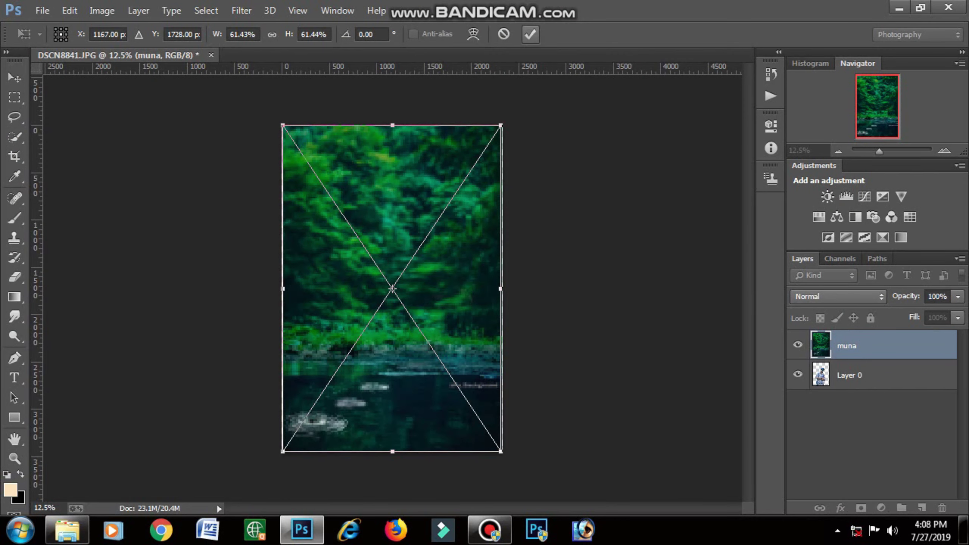
pyautogui.click(530, 34)
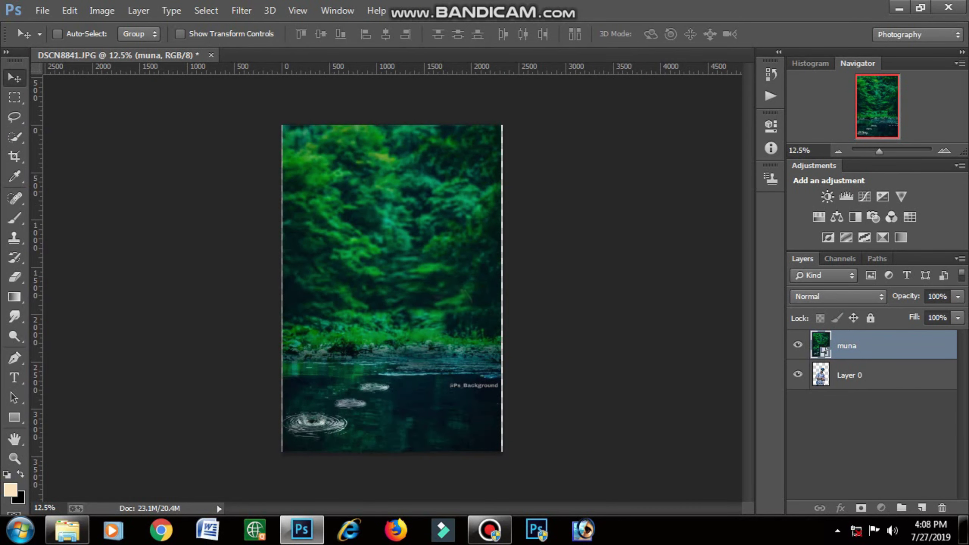
# Move the muna layer beneath the man and rasterize it
pyautogui.moveTo(859, 345); pyautogui.dragTo(858, 387)
pyautogui.rightClick(878, 375)
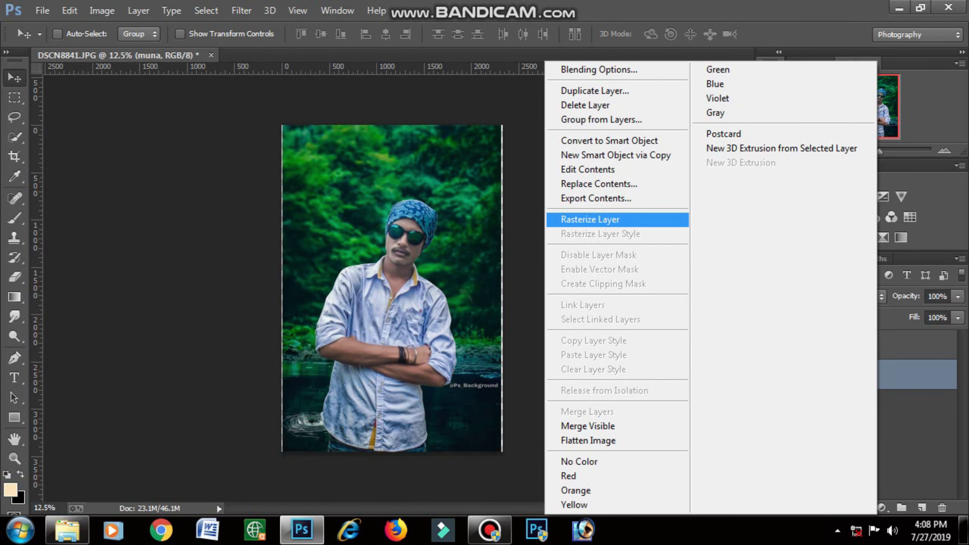
pyautogui.click(590, 220)
pyautogui.click(850, 346)
pyautogui.click(847, 374)
# Stretch the forest background to about 101% width to fill the canvas
pyautogui.hotkey('ctrl', 't')
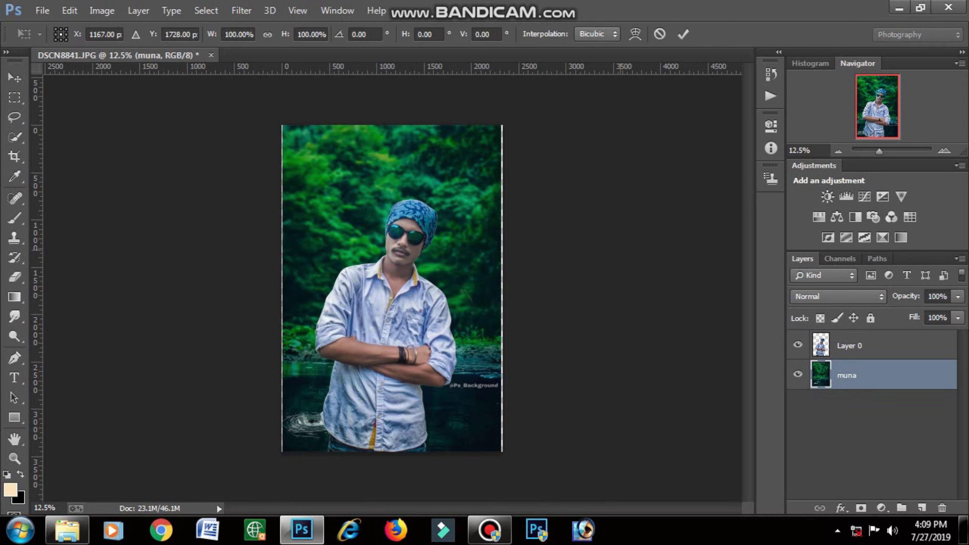
pyautogui.moveTo(500, 288); pyautogui.dragTo(502, 289)
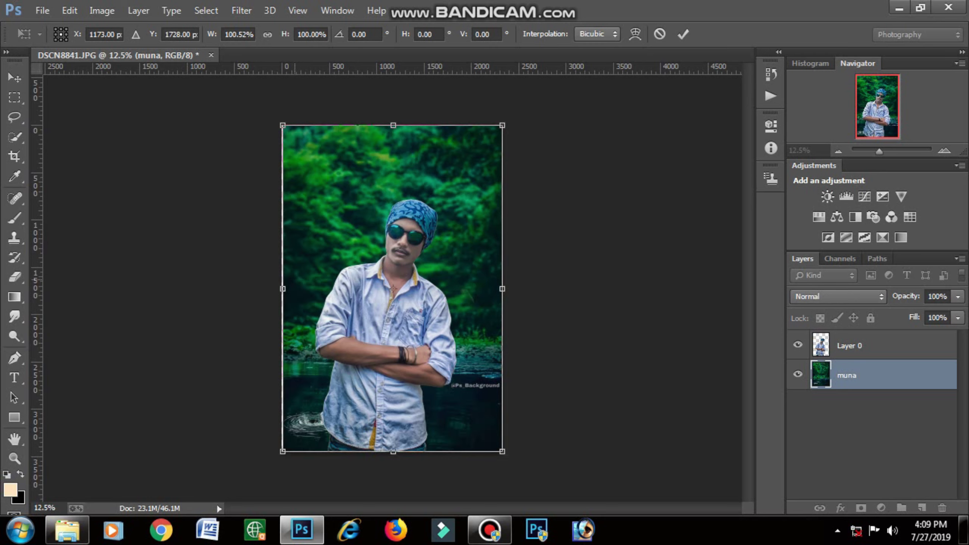
pyautogui.moveTo(283, 289); pyautogui.dragTo(282, 289)
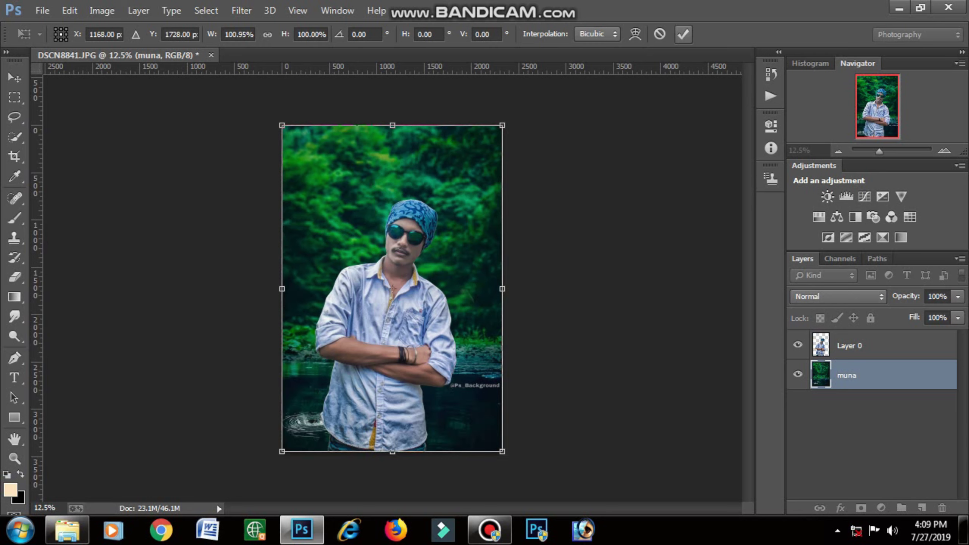
pyautogui.click(683, 34)
pyautogui.click(242, 11)
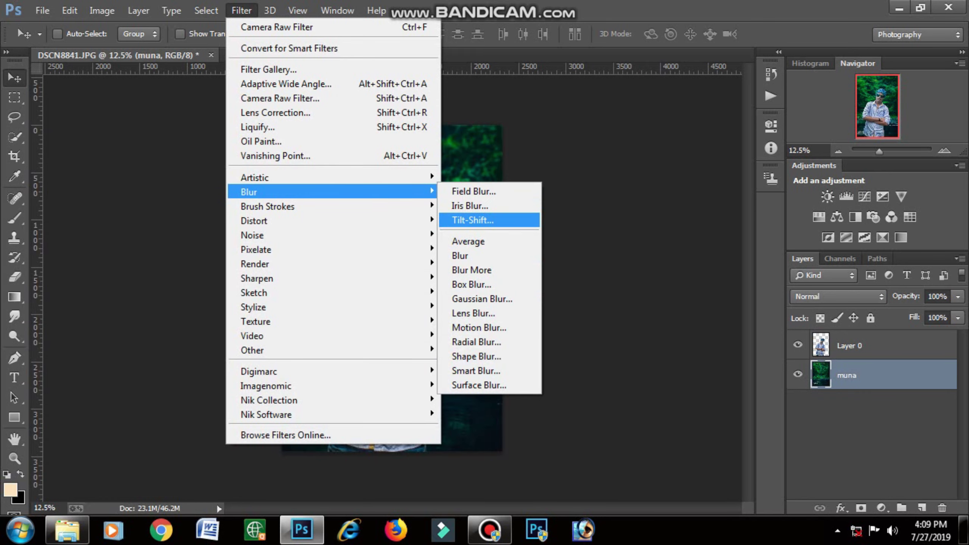
# Blur the muna forest layer with a Gaussian Blur of radius 8.2 pixels
pyautogui.click(482, 298)
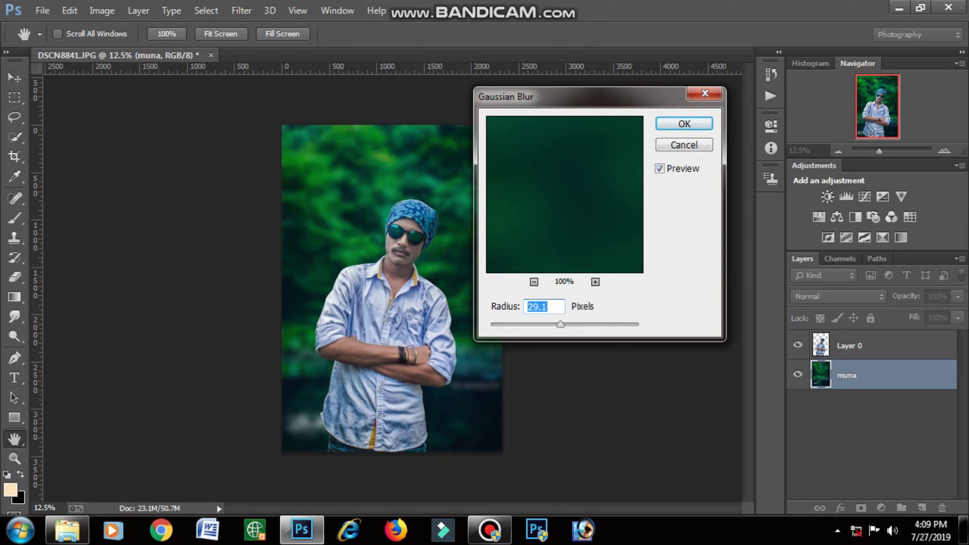
pyautogui.moveTo(560, 324)
pyautogui.mouseDown()
pyautogui.moveTo(543, 324)
pyautogui.moveTo(559, 324)
pyautogui.mouseUp()
pyautogui.press('Return')
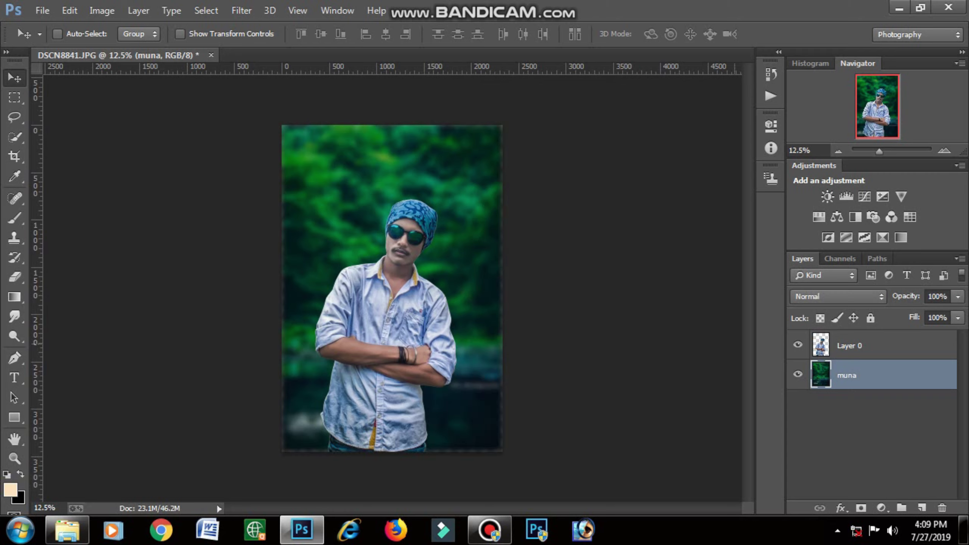
# Duplicate the man's layer, move the copy below muna, and merge the man into muna
pyautogui.hotkey('ctrl', 't')
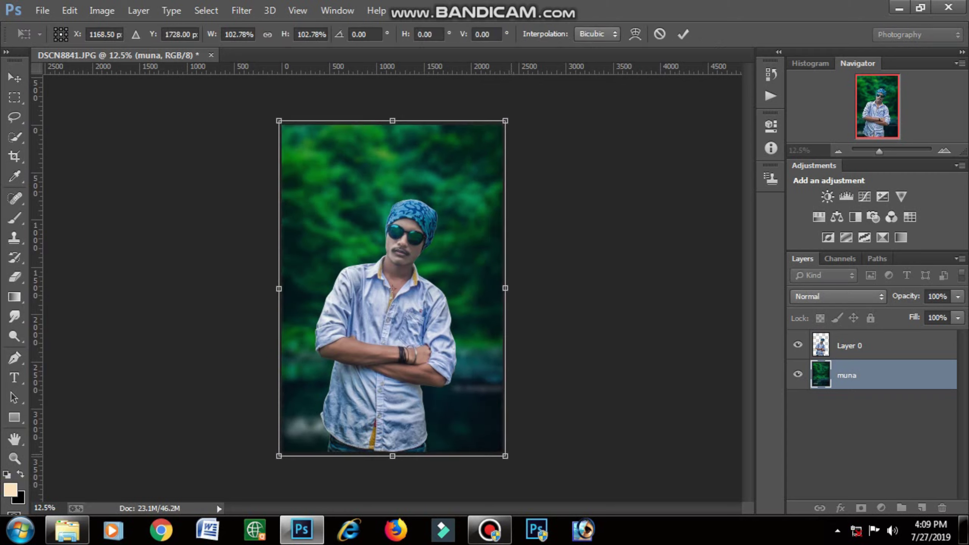
pyautogui.press('Return')
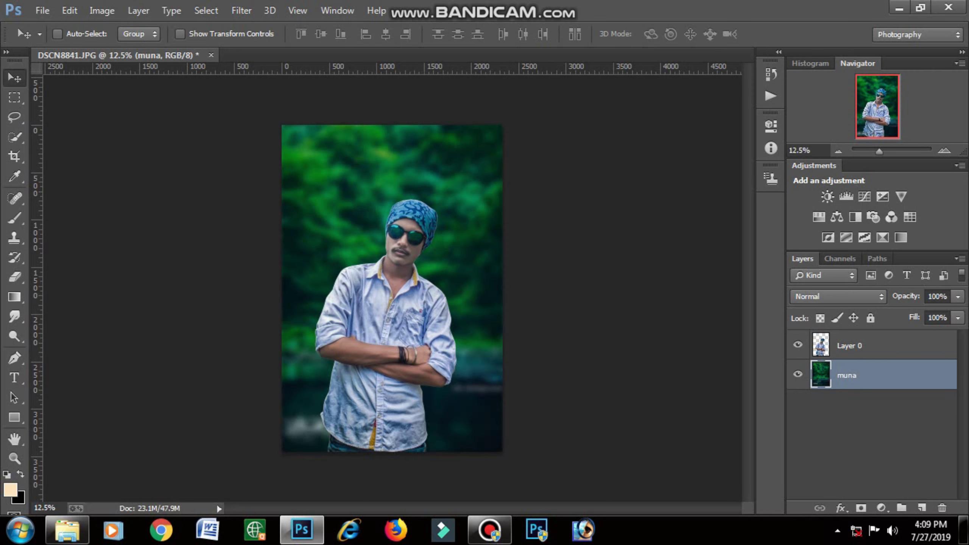
pyautogui.hotkey('alt', ']')
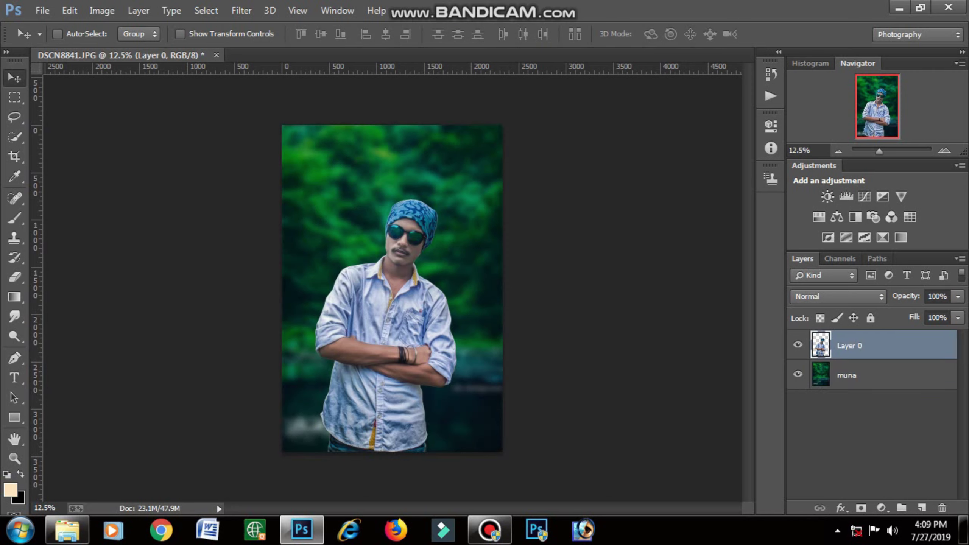
pyautogui.hotkey('ctrl', 'j')
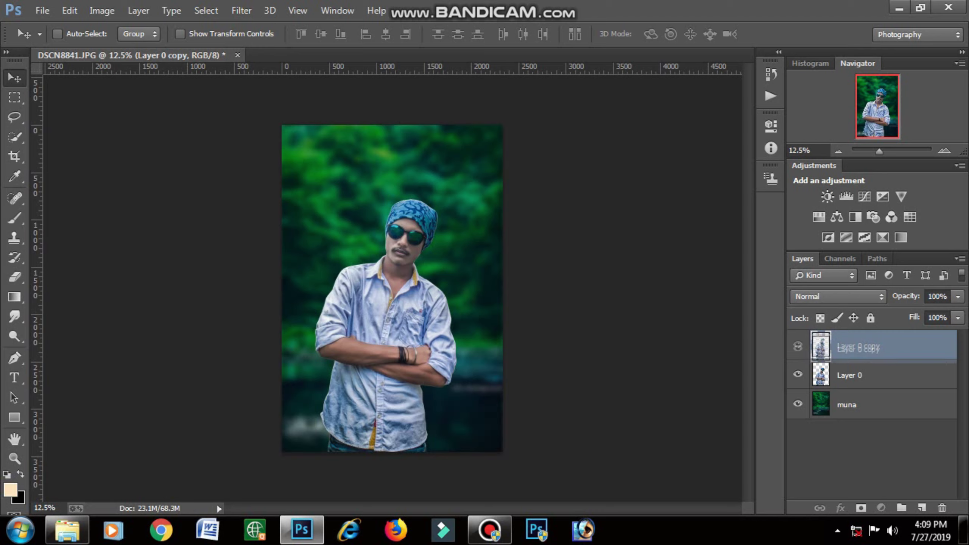
pyautogui.moveTo(858, 345); pyautogui.dragTo(858, 420)
pyautogui.hotkey('ctrl', 'e')
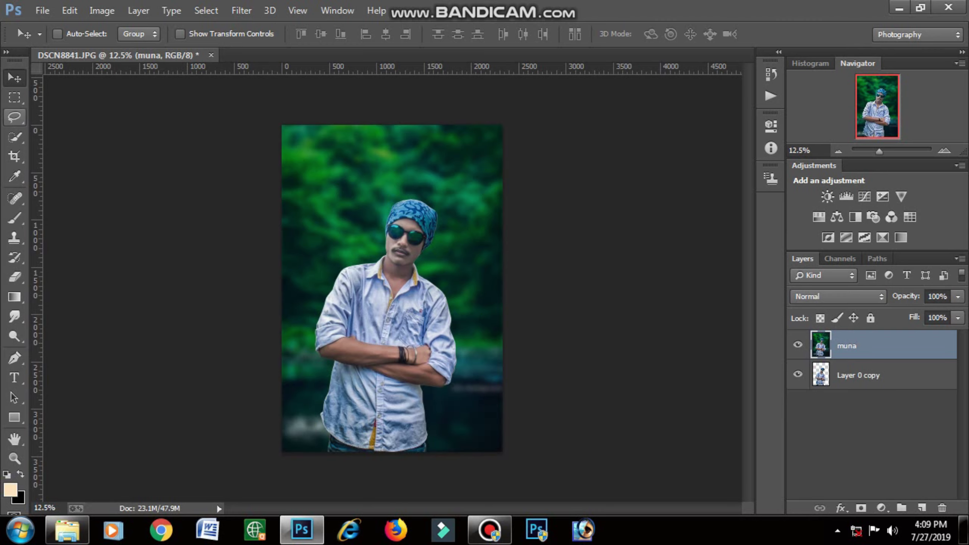
# Open the Camera Raw Filter and cool Temperature to -3
pyautogui.click(241, 10)
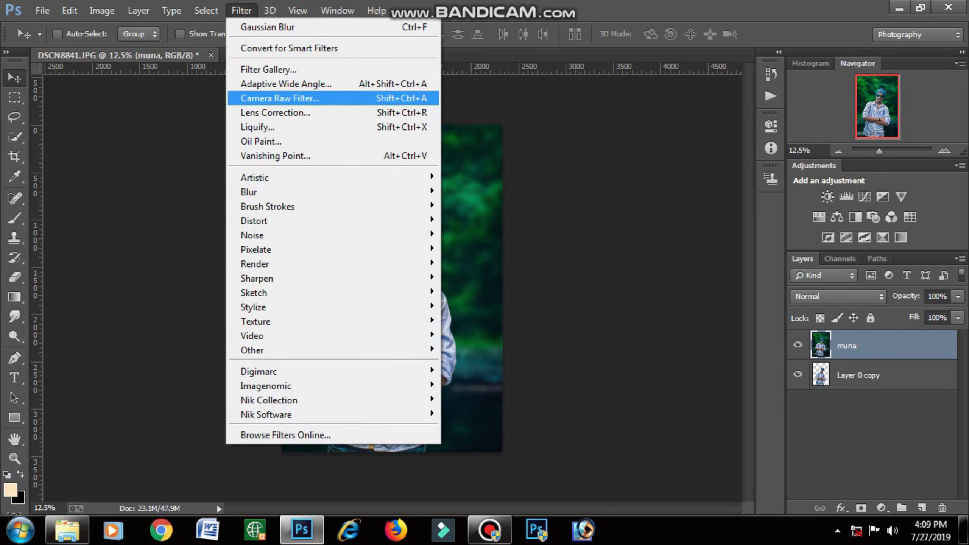
pyautogui.click(280, 98)
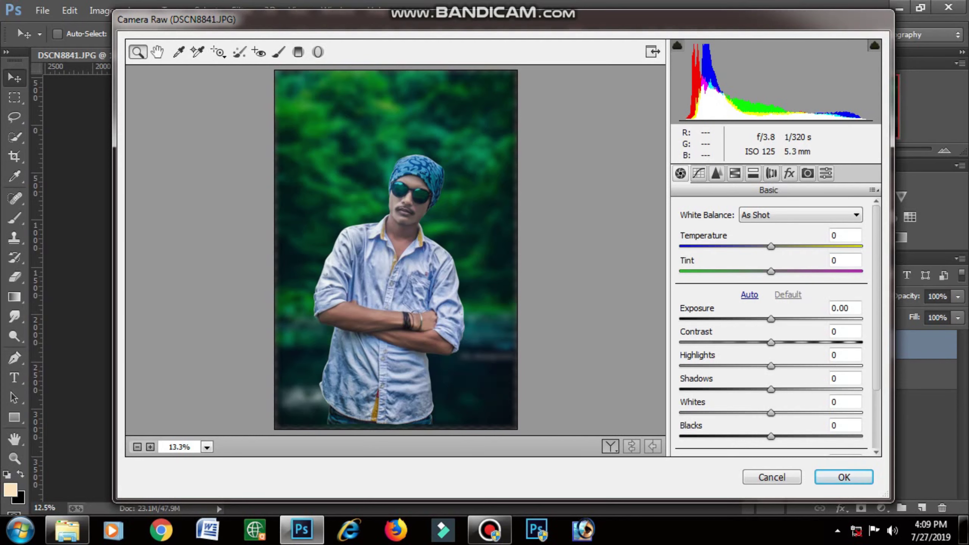
pyautogui.write('-8')
pyautogui.press('Return')
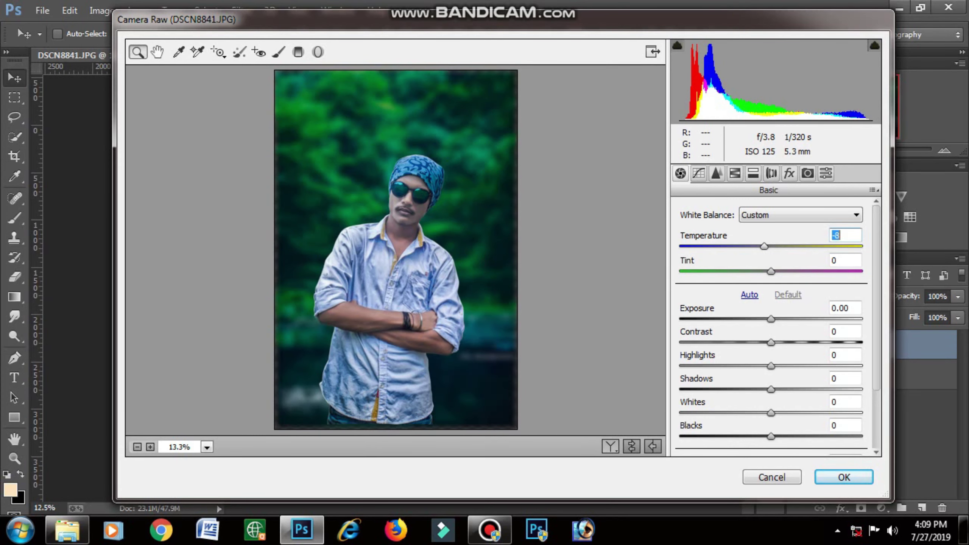
pyautogui.write('-3')
pyautogui.press('Return')
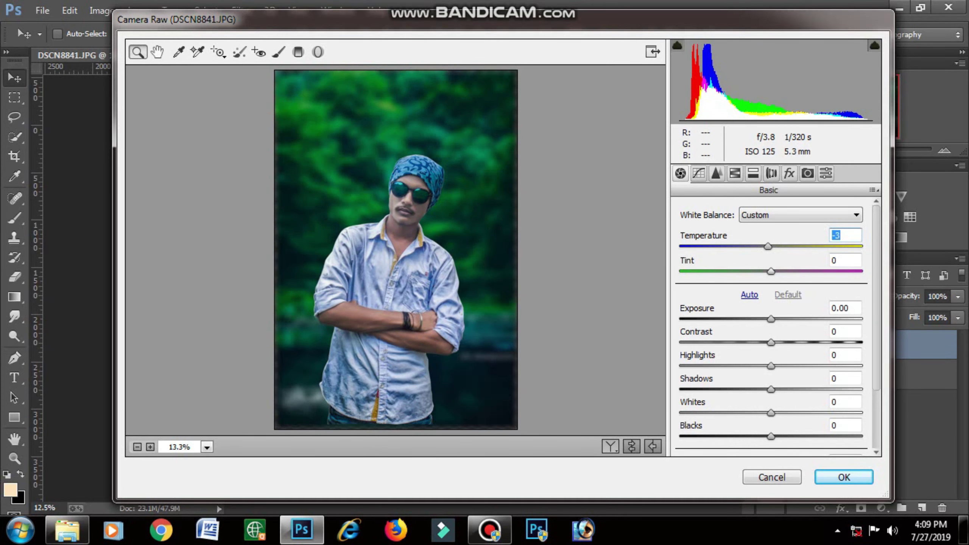
# Set HSL saturation to Greens +63 and Oranges -17
pyautogui.scroll(-3, 771, 328)
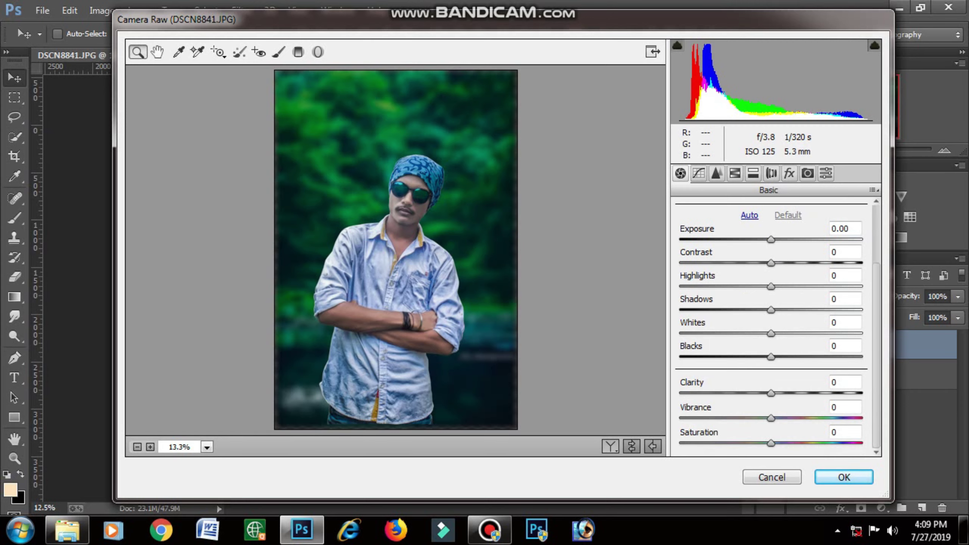
pyautogui.hotkey('ctrl', 'alt', '4')
pyautogui.write('75')
pyautogui.press('Return')
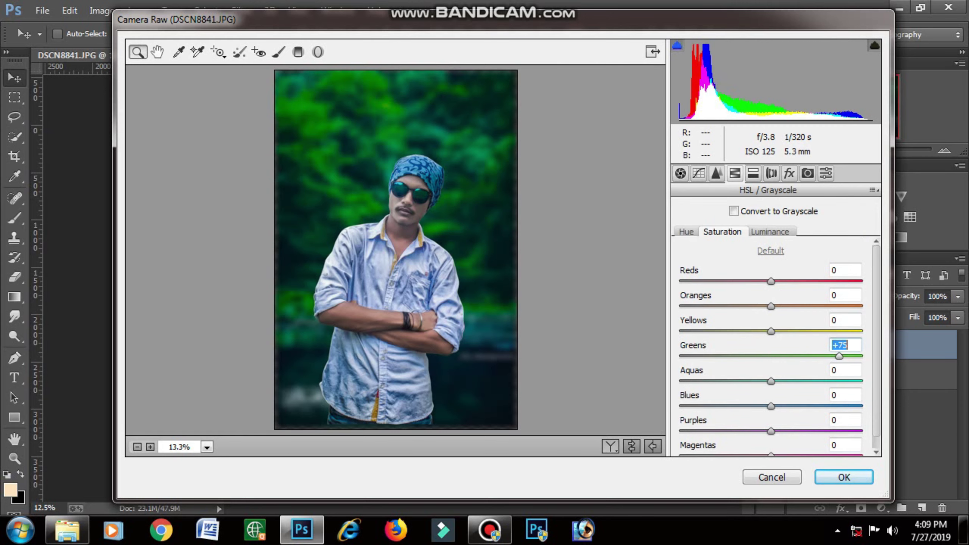
pyautogui.press('Down')
pyautogui.press('Down')
pyautogui.press('Down')
pyautogui.press('Down')
pyautogui.press('Down')
pyautogui.press('Down')
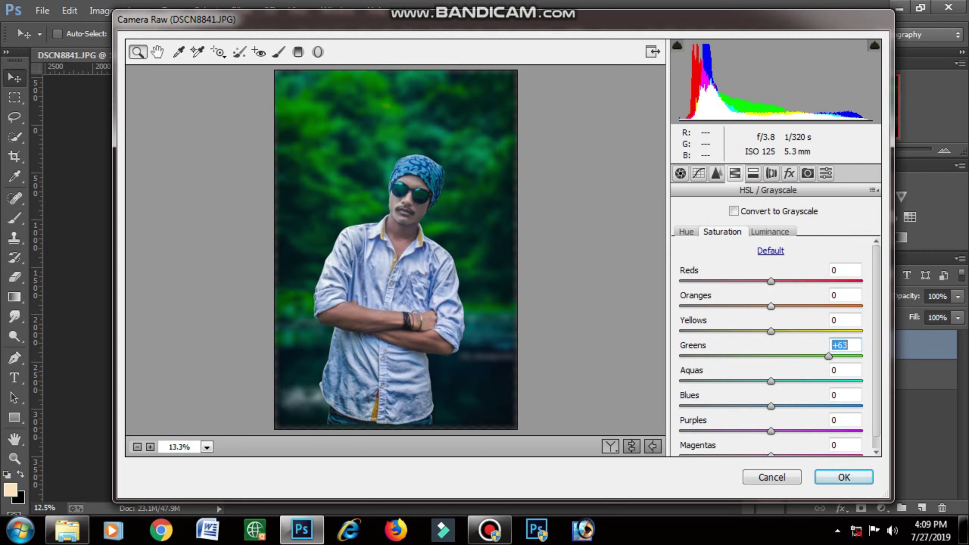
pyautogui.hotkey('shift', 'Tab')
pyautogui.hotkey('shift', 'Tab')
pyautogui.write('-17')
pyautogui.press('Return')
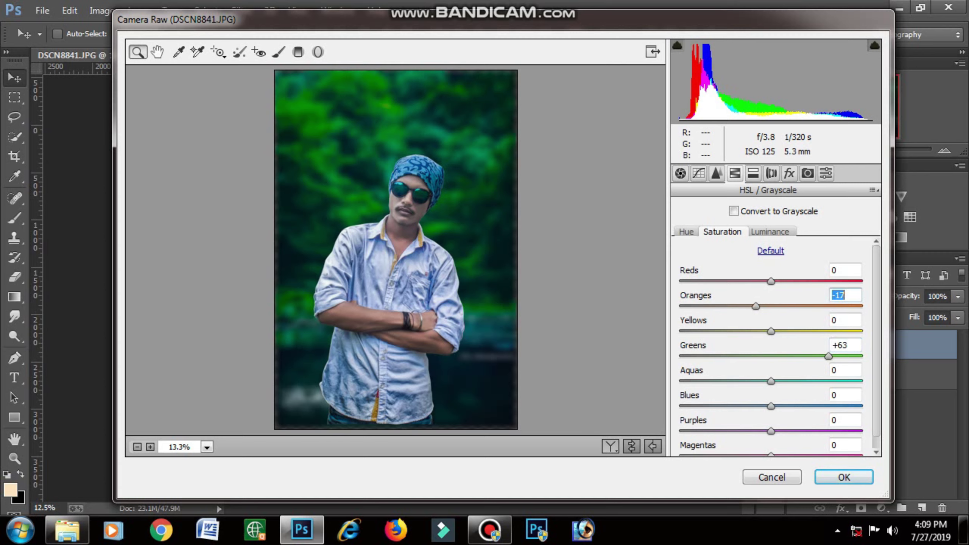
# Shift HSL hues: Yellows +77, Greens +3, Aquas -62
pyautogui.hotkey('ctrl', 'shift', 'Tab')
pyautogui.write('77')
pyautogui.press('Return')
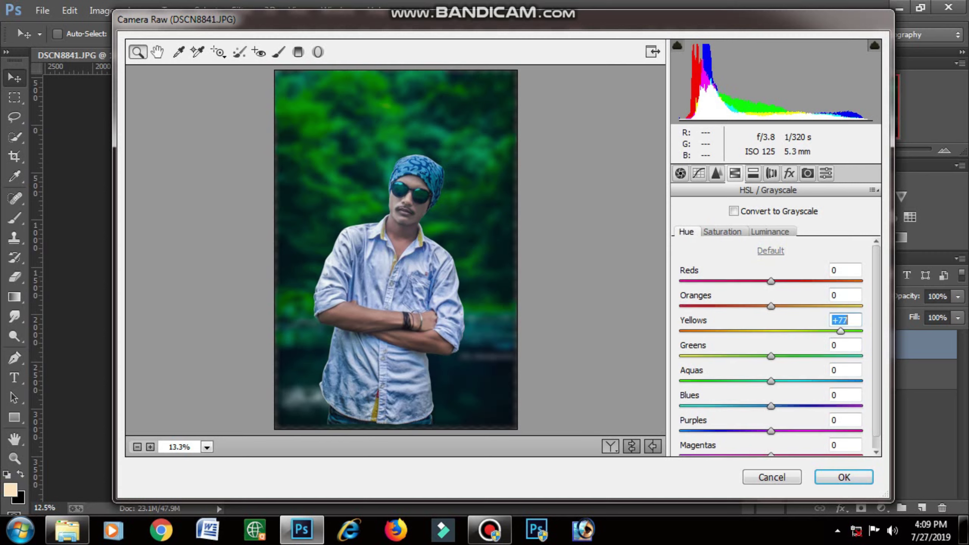
pyautogui.press('Tab')
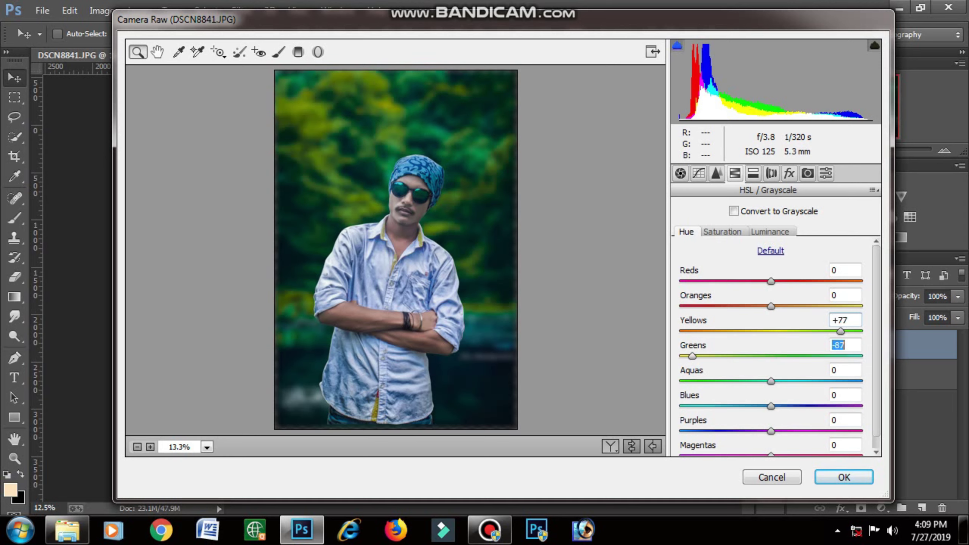
pyautogui.press('Up')
pyautogui.press('Up')
pyautogui.press('Up')
pyautogui.press('Tab')
pyautogui.write('-62')
pyautogui.press('Return')
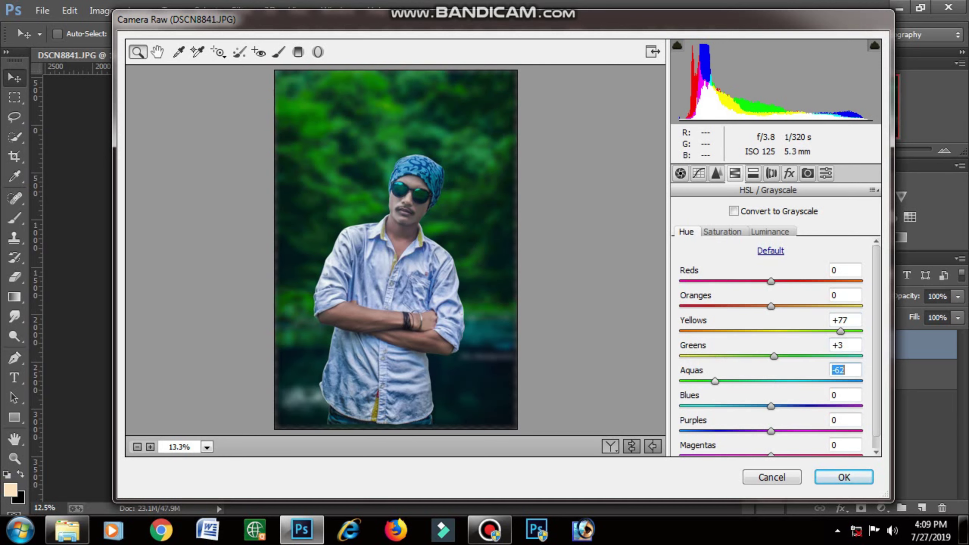
# Add a -30 post-crop vignette and apply the Camera Raw grade
pyautogui.hotkey('ctrl', 'alt', '7')
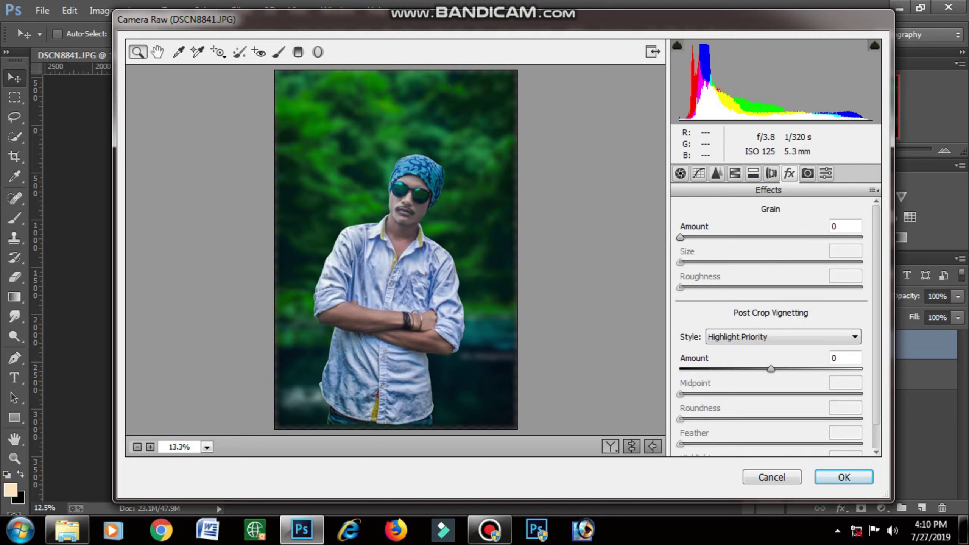
pyautogui.write('-23')
pyautogui.press('Return')
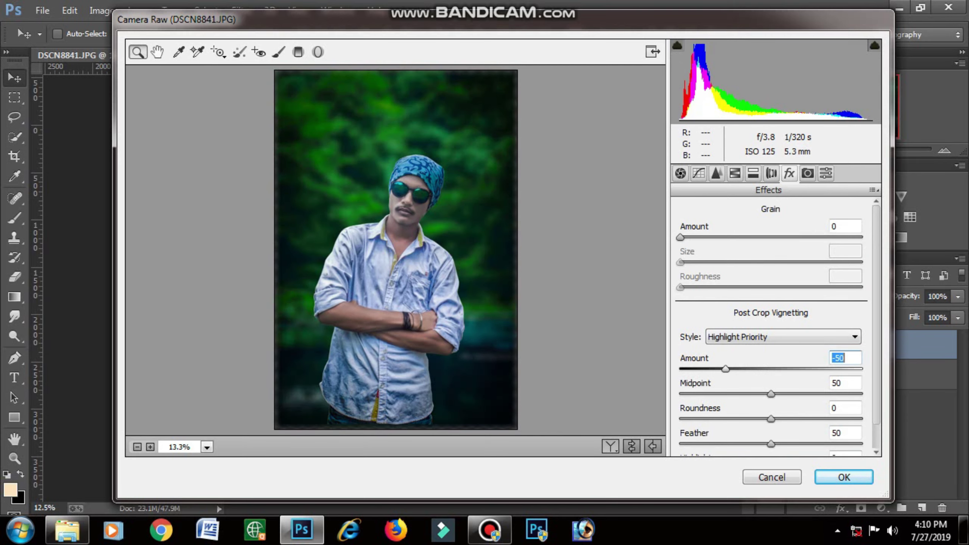
pyautogui.write('-30')
pyautogui.press('Return')
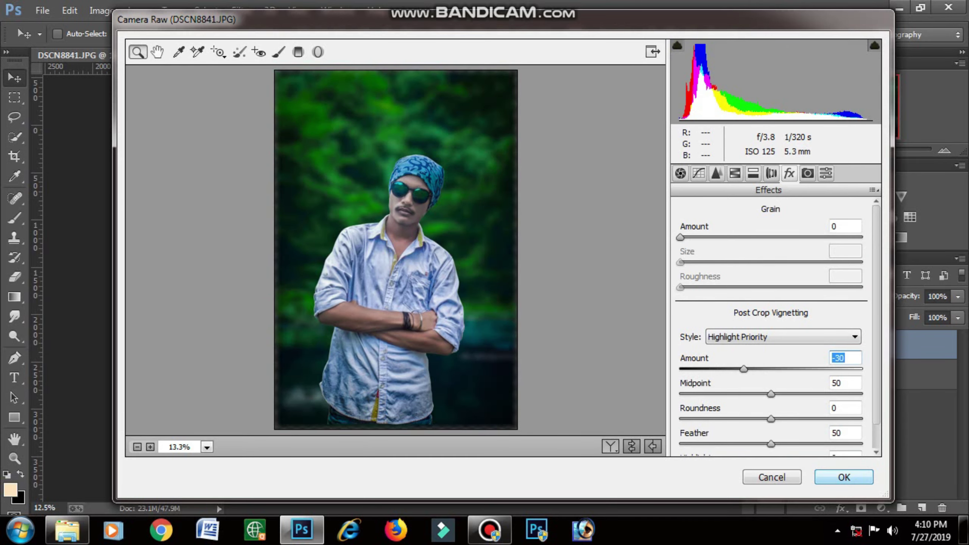
pyautogui.click(844, 477)
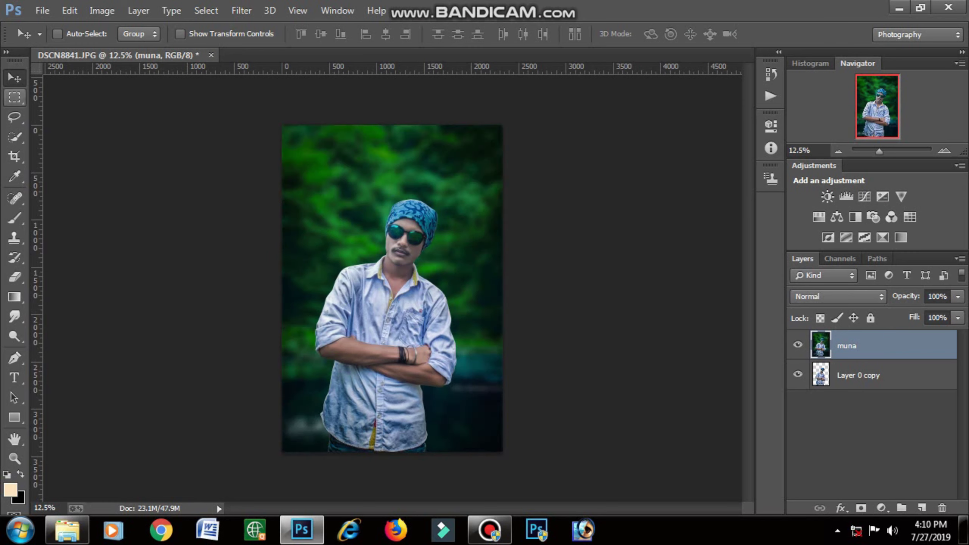
# Cool the Camera Raw Temperature to about -3, then select the man's outline
pyautogui.press('m')
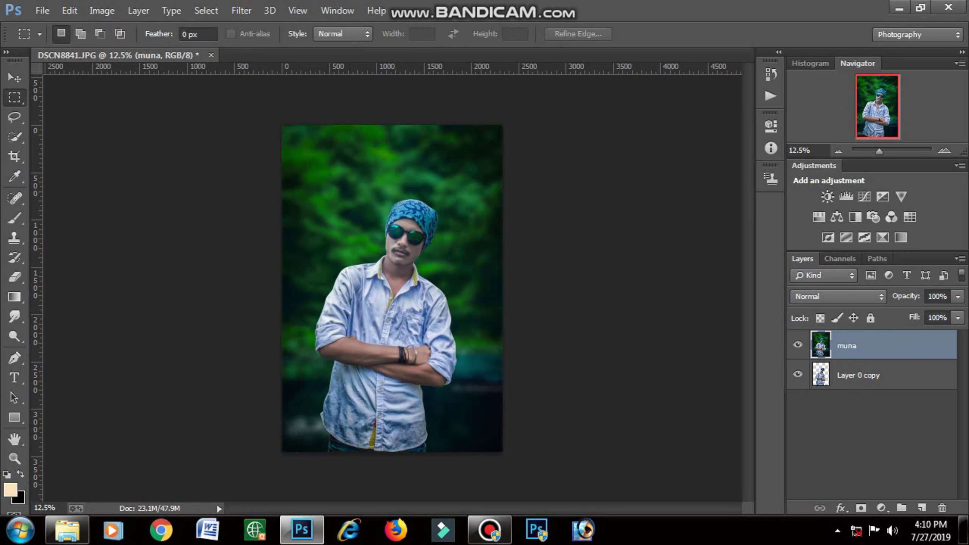
pyautogui.click(241, 11)
pyautogui.click(267, 98)
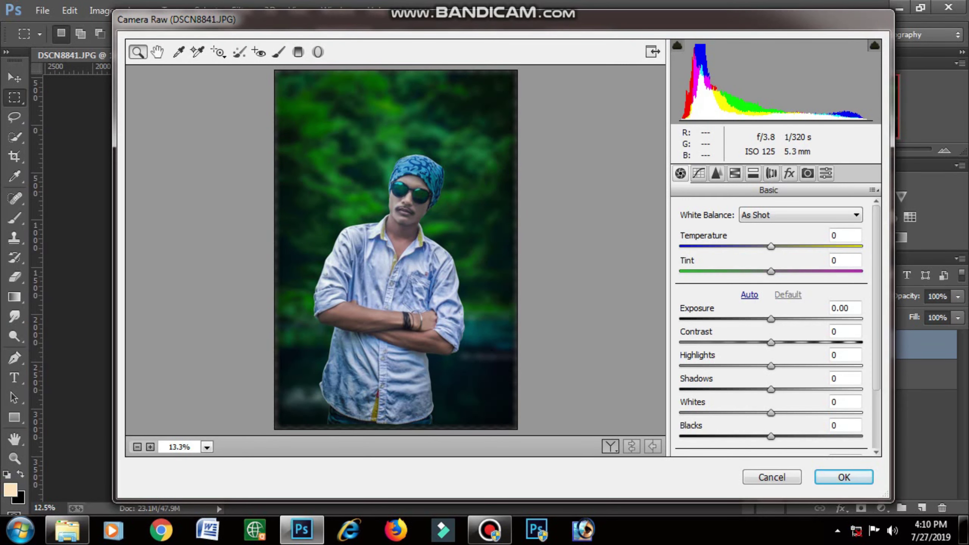
pyautogui.press('Up')
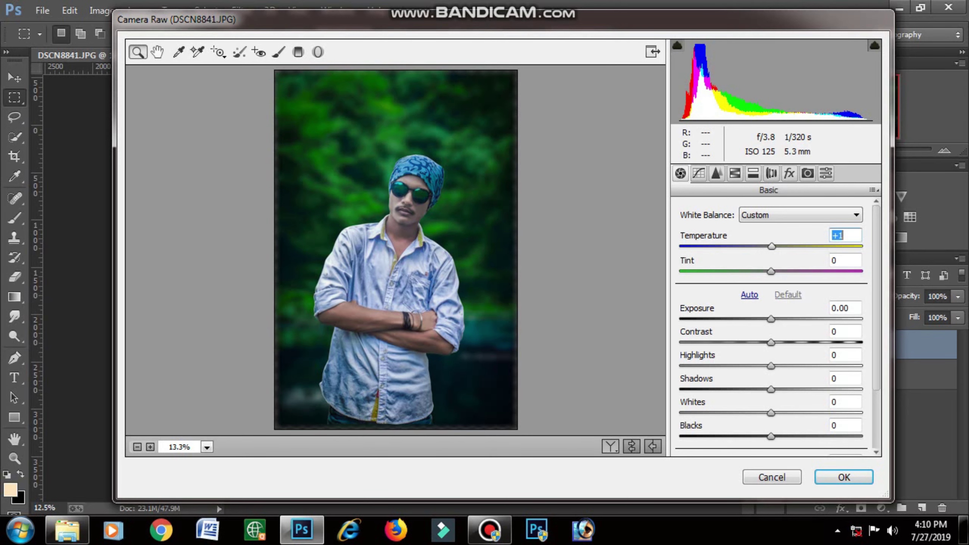
pyautogui.press('Down')
pyautogui.press('Down')
pyautogui.press('Down')
pyautogui.press('Return')
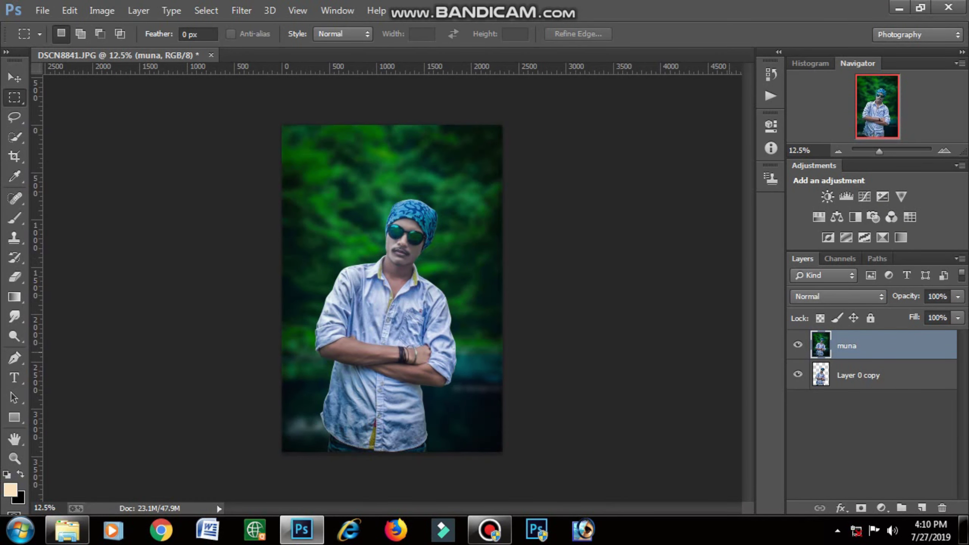
pyautogui.hotkey('ctrl', 'shift', 'd')
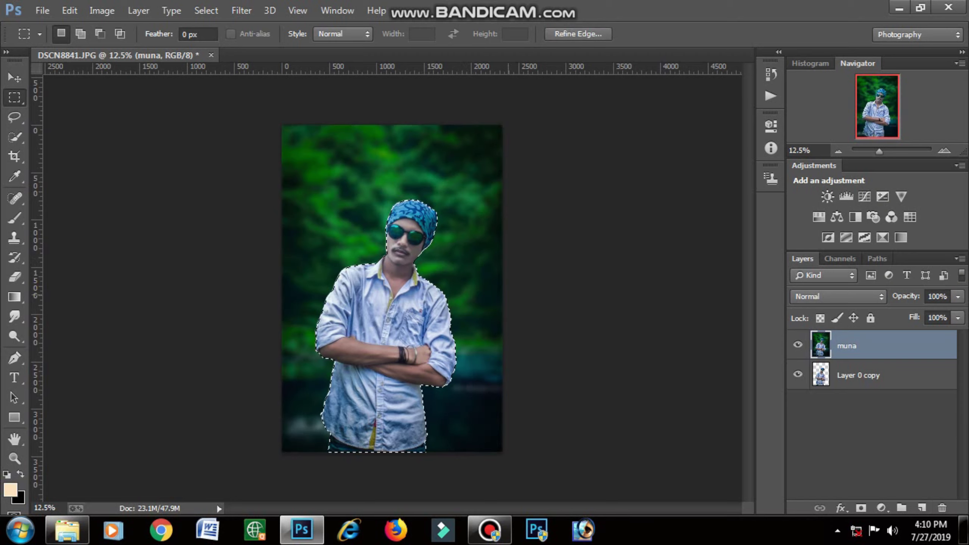
# Apply Camera Raw luminance noise reduction of 49 to the selected man
pyautogui.hotkey('alt', 't')
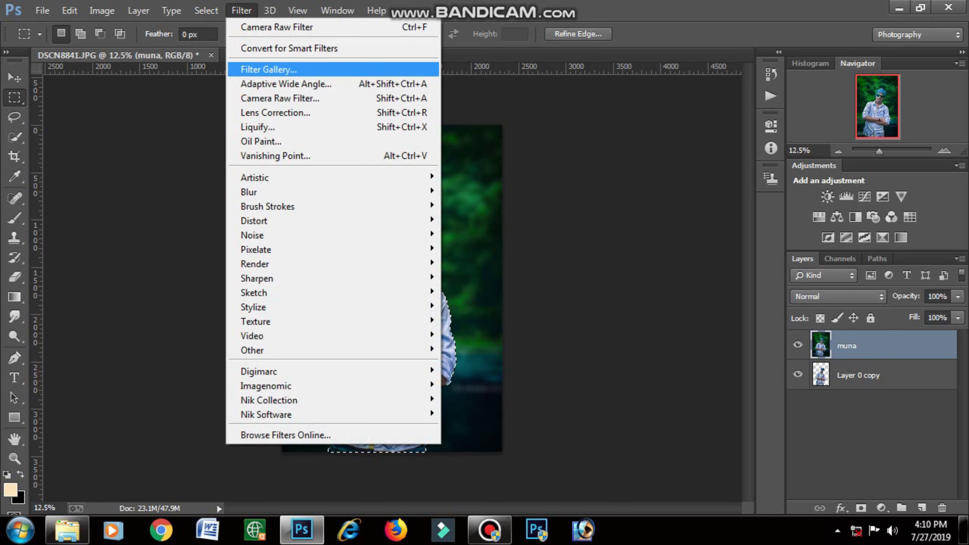
pyautogui.press('Down')
pyautogui.press('Down')
pyautogui.press('Return')
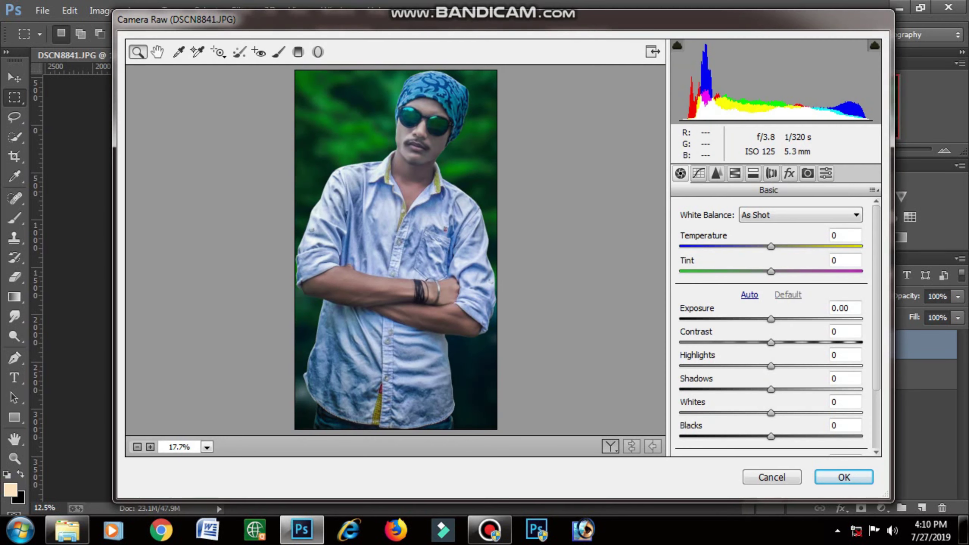
pyautogui.hotkey('ctrl', 'alt', '3')
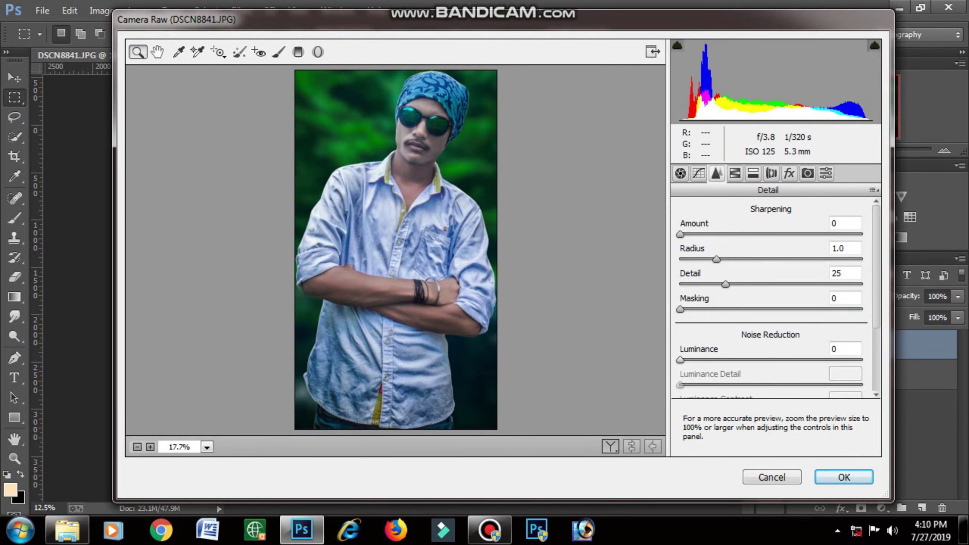
pyautogui.moveTo(680, 359); pyautogui.dragTo(770, 360)
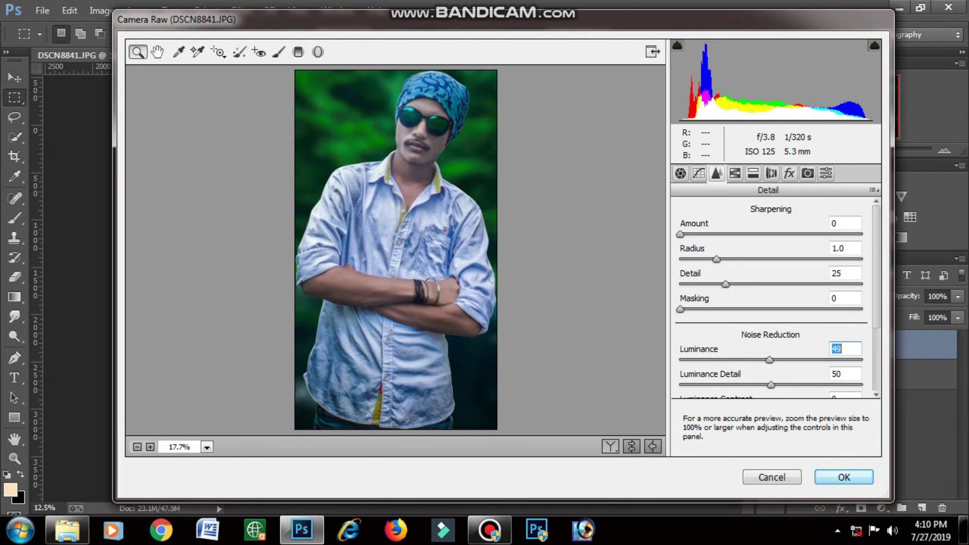
pyautogui.click(844, 477)
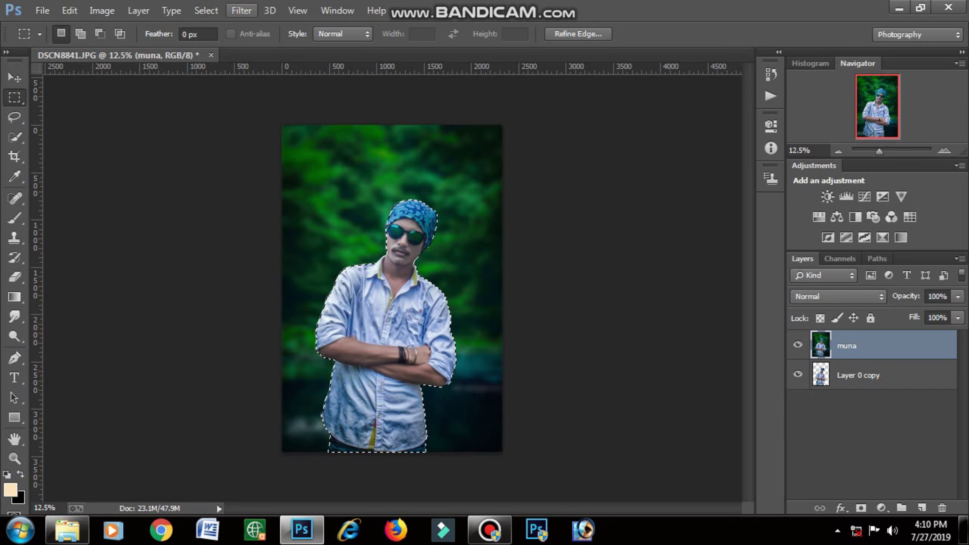
pyautogui.click(206, 11)
# Drop the selection and set Oil Paint Shine, Angular Direction and Bristle Detail to 0
pyautogui.click(221, 41)
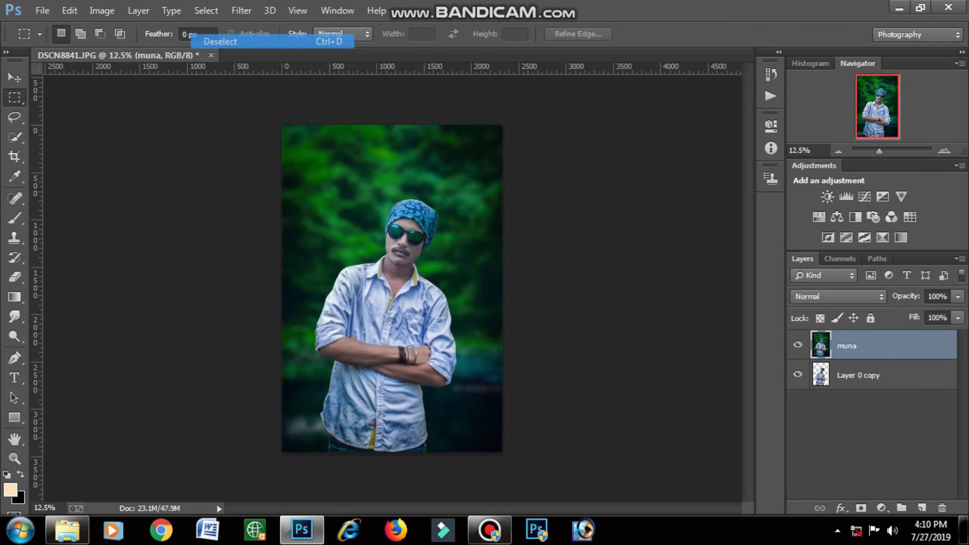
pyautogui.click(242, 10)
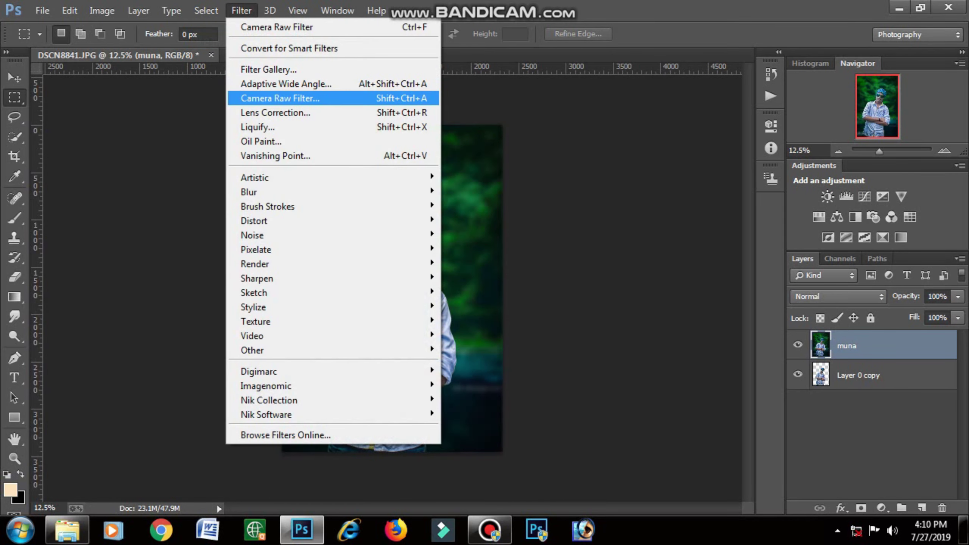
pyautogui.click(261, 141)
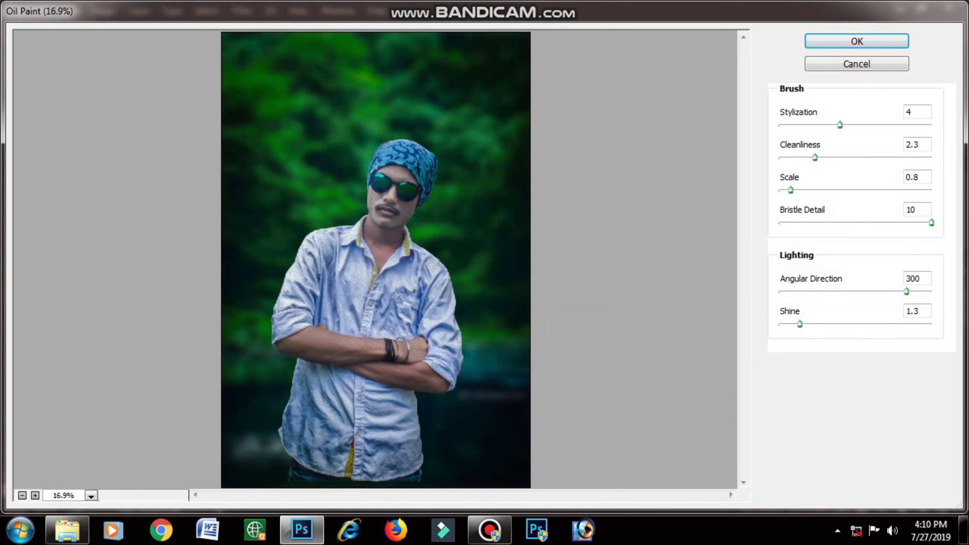
pyautogui.write('0')
pyautogui.hotkey('shift', 'Tab')
pyautogui.write('0')
pyautogui.hotkey('shift', 'Tab')
pyautogui.write('0')
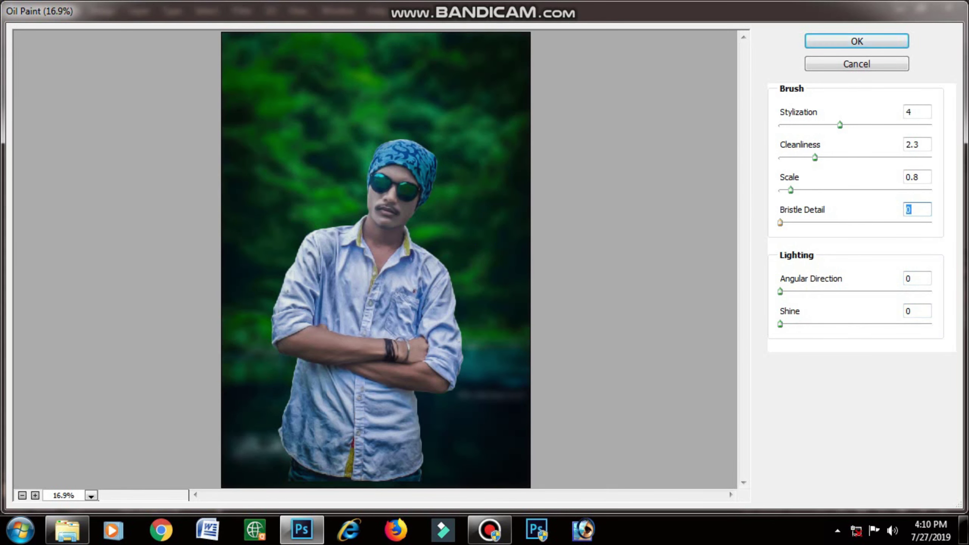
# Apply the Oil Paint filter to the muna layer
pyautogui.click(490, 530)
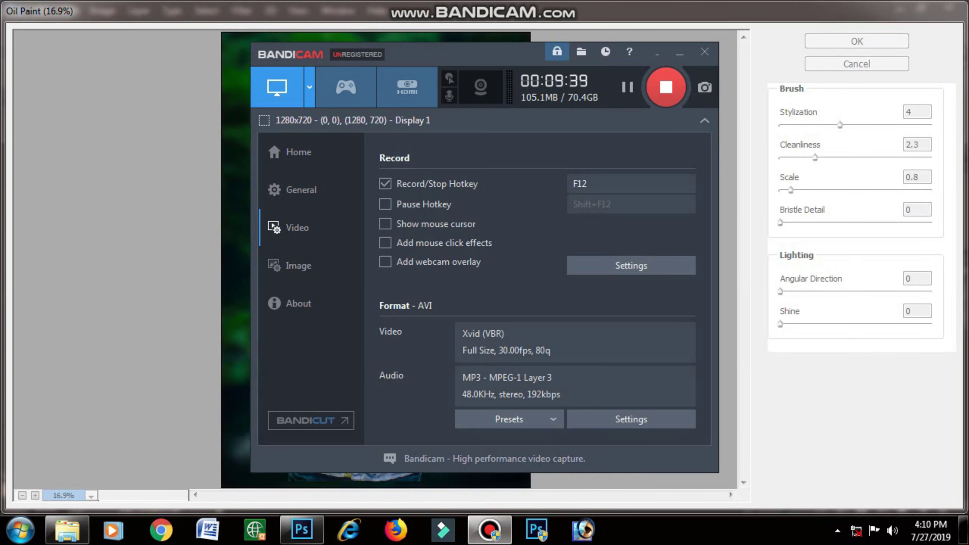
pyautogui.click(680, 54)
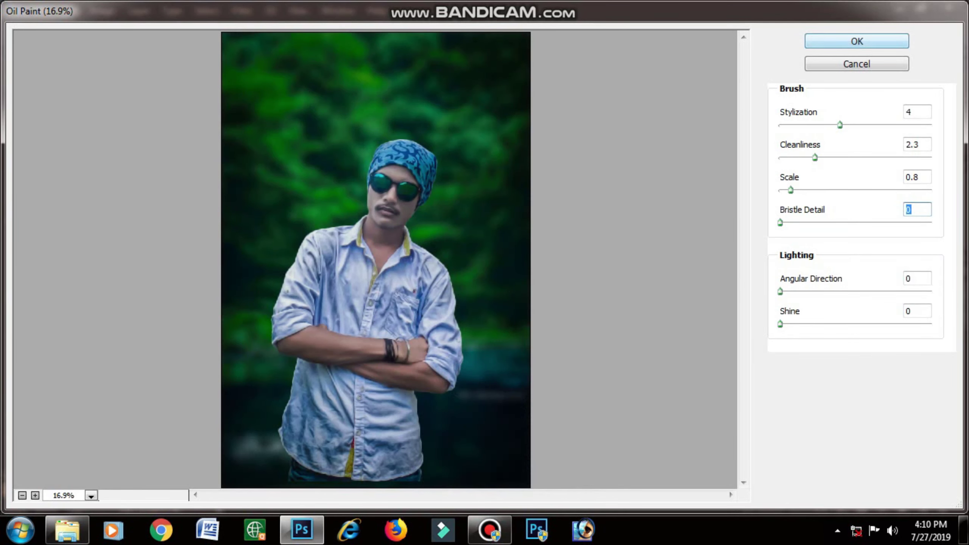
pyautogui.press('Return')
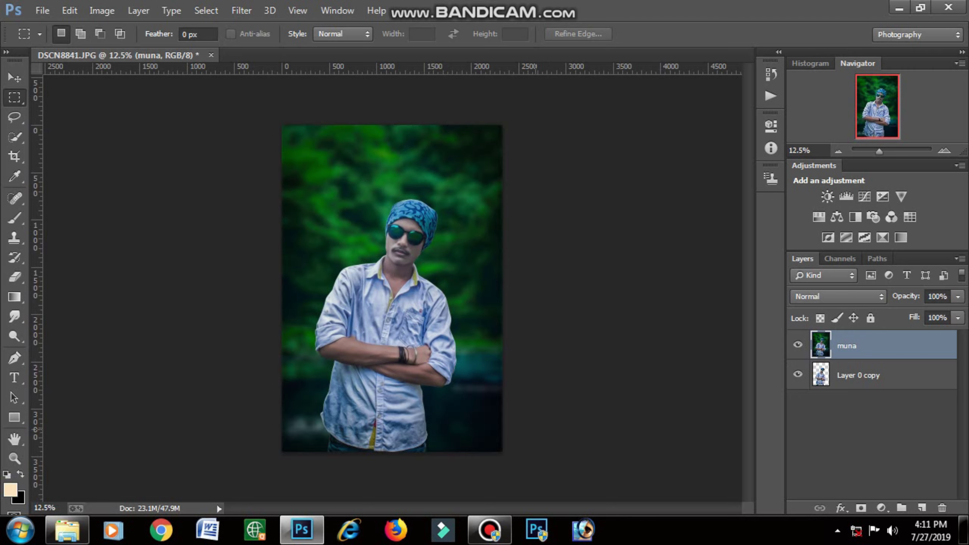
pyautogui.click(489, 529)
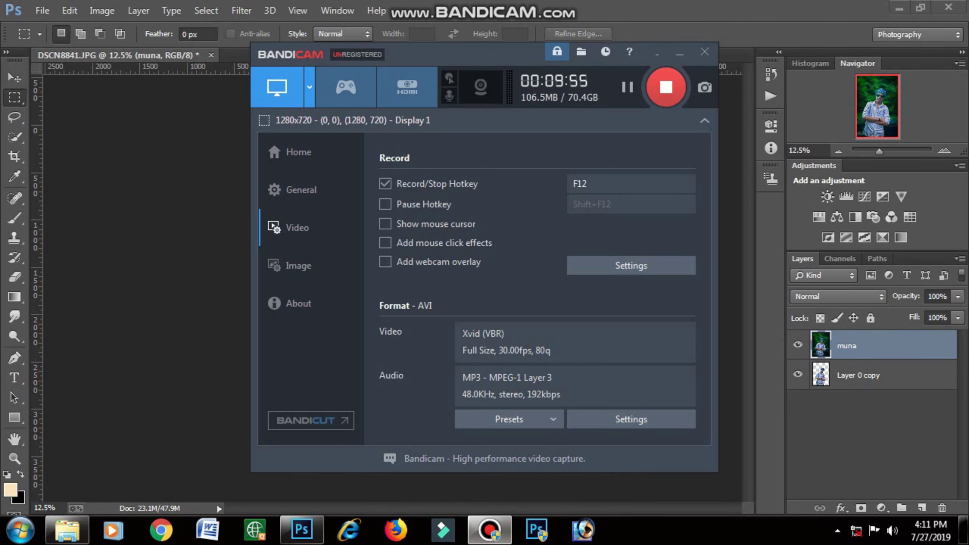
pyautogui.click(680, 53)
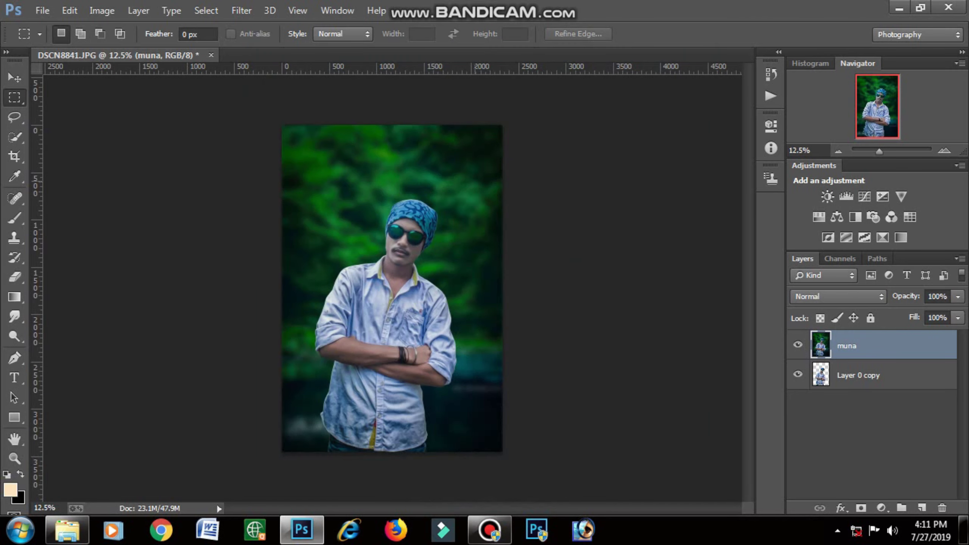